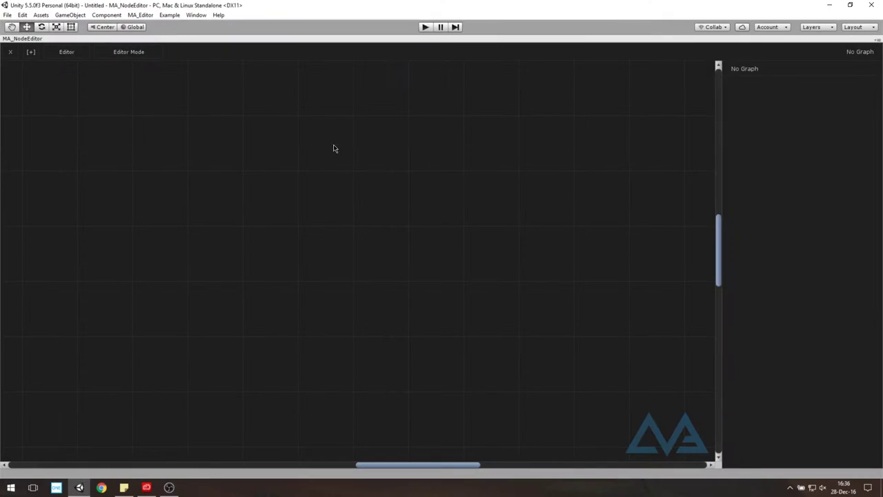
Step: Start a new 512 x 512 graph from the Editor menu, naming it Logo
click(76, 57)
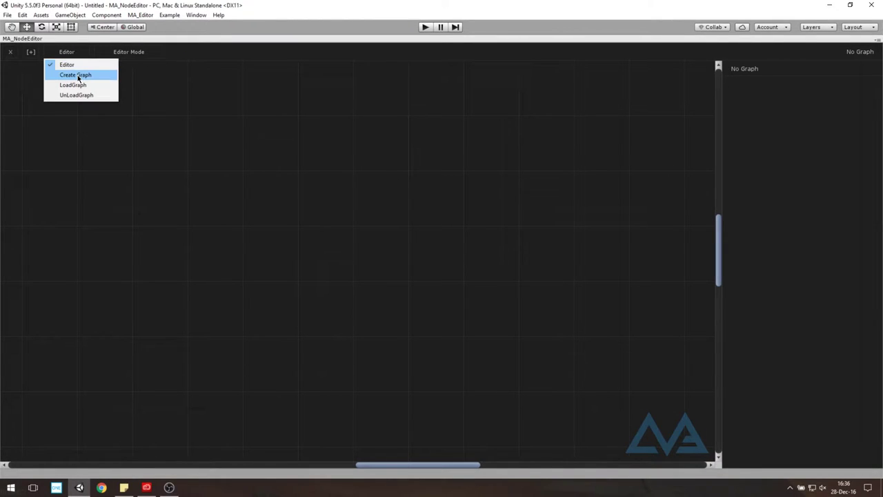
click(78, 74)
click(258, 141)
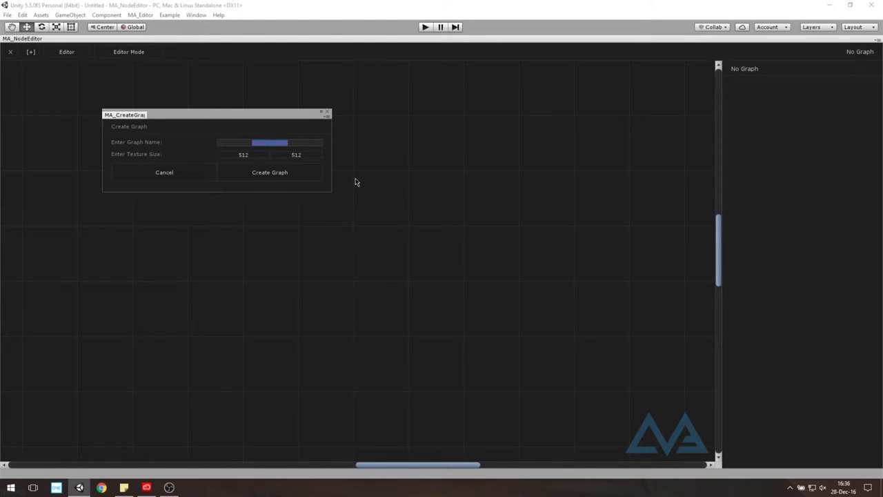
text(Logo)
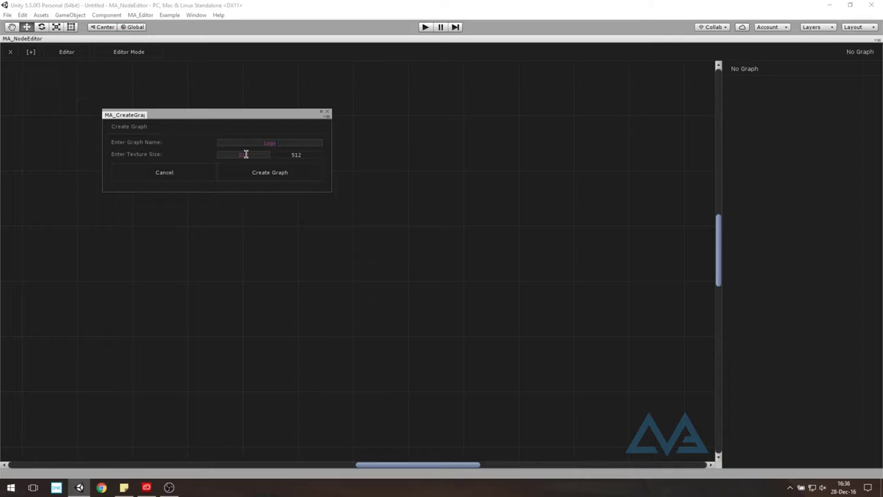
Step: Create the 512 x 512 Logo graph and reset the node canvas view
click(297, 174)
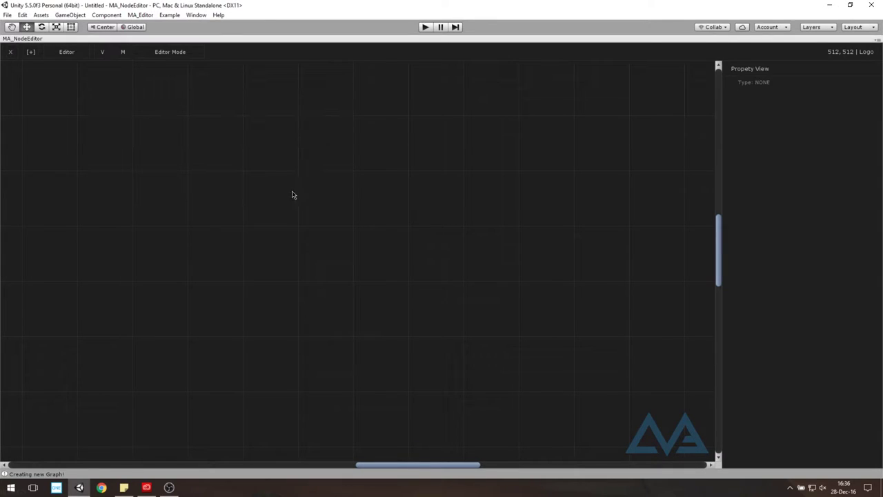
right_click(149, 192)
click(226, 152)
click(30, 53)
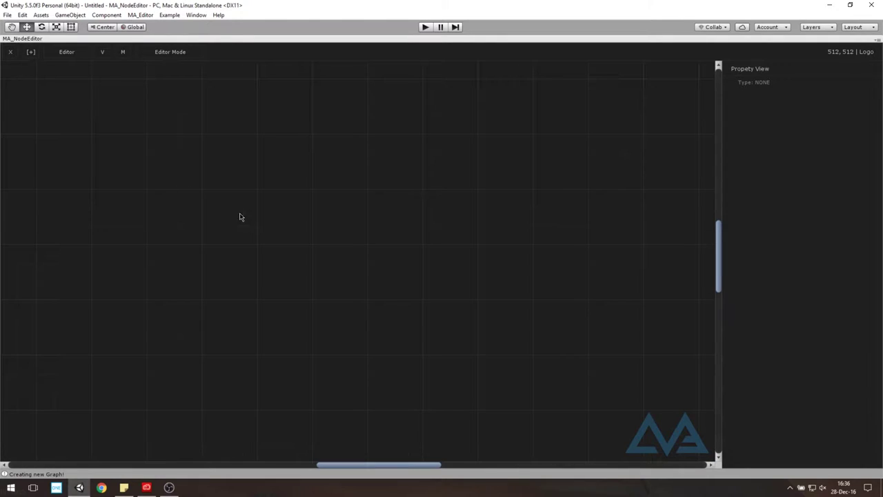
Step: Add a Texture node from the canvas menu and move it toward the upper left
right_click(153, 170)
mouse_move(204, 212)
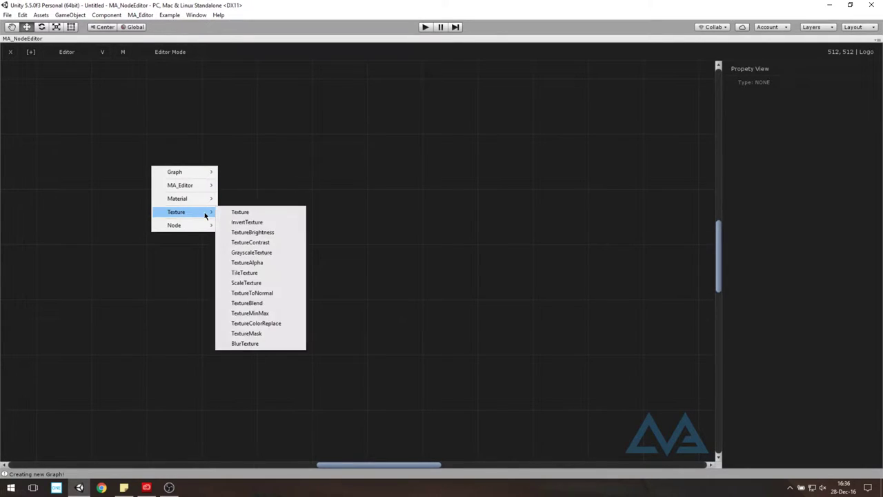
click(250, 211)
drag(193, 173, 127, 176)
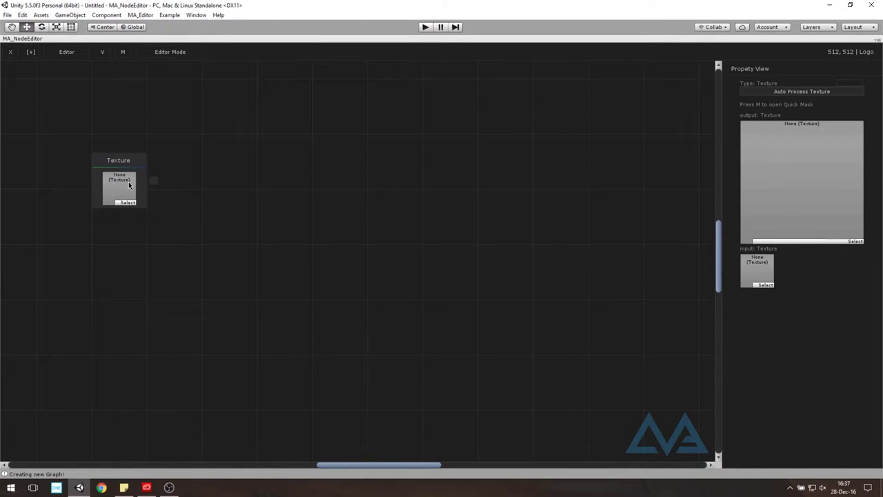
Step: Open the Texture node's QuickMask painter, then narrow it and move it off the node
key(v)
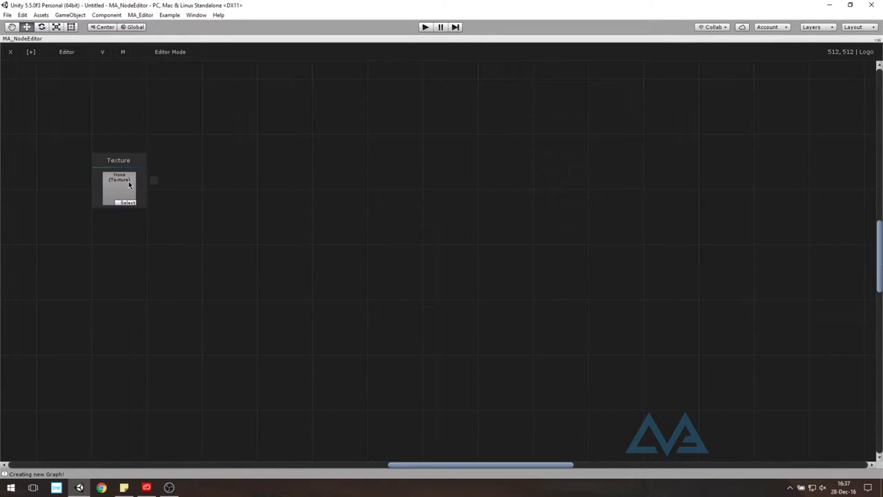
key(v)
key(m)
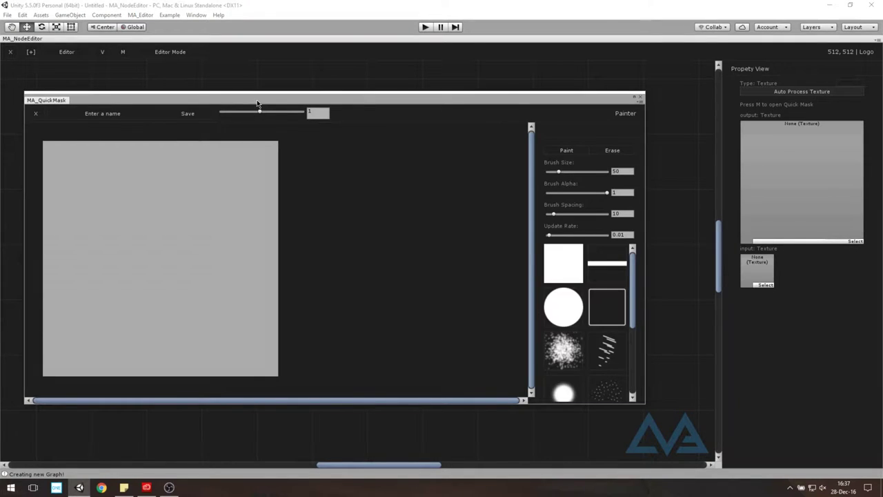
drag(257, 103, 298, 103)
drag(687, 181, 455, 178)
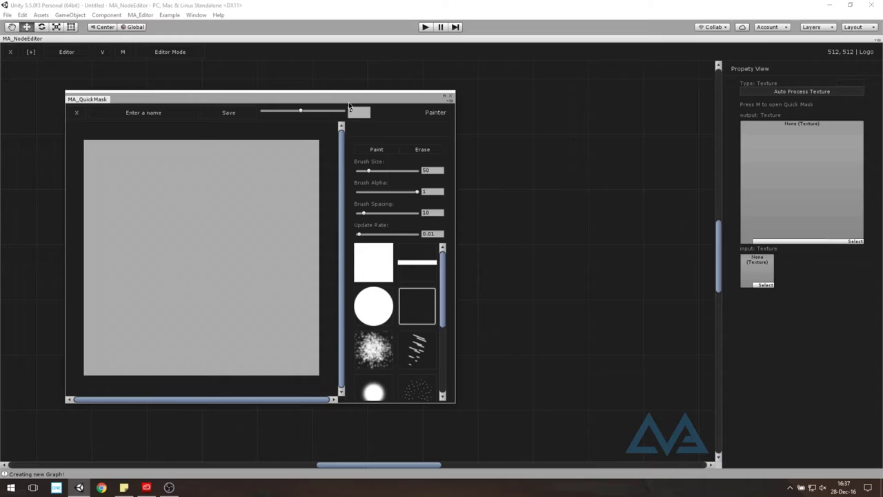
mouse_move(349, 105)
mouse_down()
mouse_move(469, 83)
mouse_move(434, 94)
mouse_up()
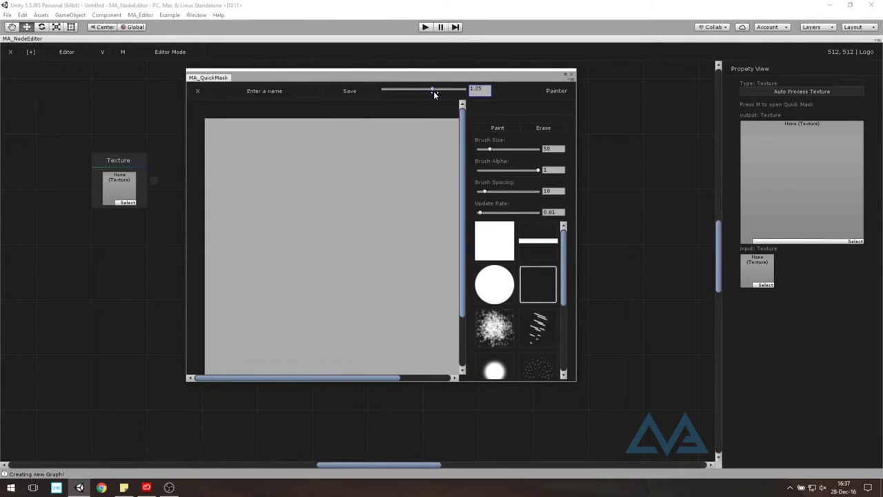
Step: Name the mask Logo
text(1)
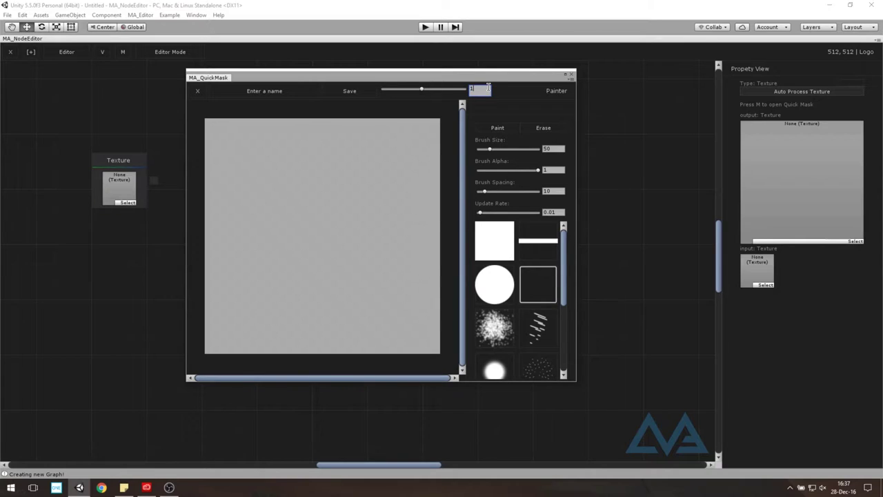
click(286, 92)
text(Logo)
drag(264, 94, 304, 100)
Step: At brush size 256, clear the canvas to black and stamp the white logo centrally
drag(497, 148, 542, 149)
mouse_move(414, 154)
mouse_down()
mouse_move(265, 178)
mouse_move(261, 274)
mouse_up()
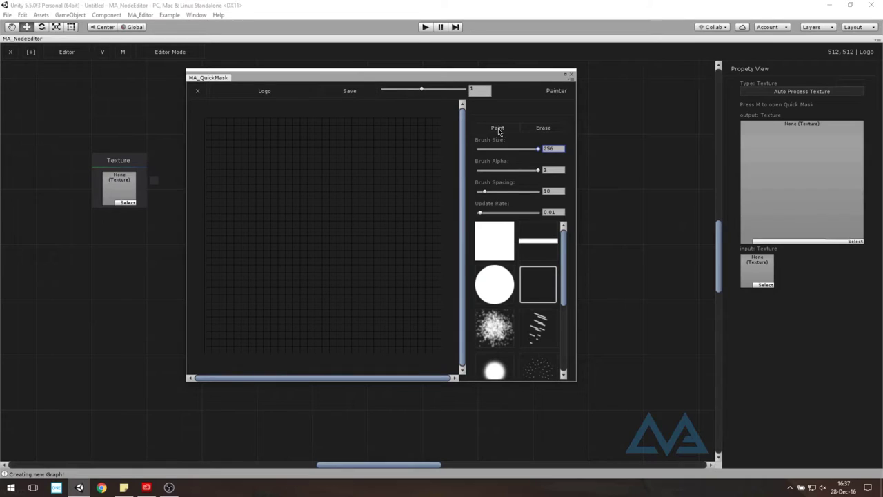
drag(564, 270, 562, 348)
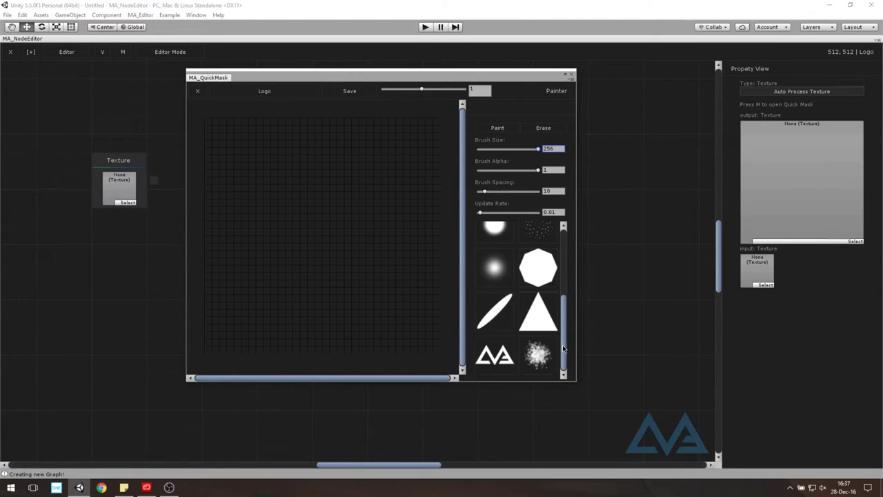
click(324, 226)
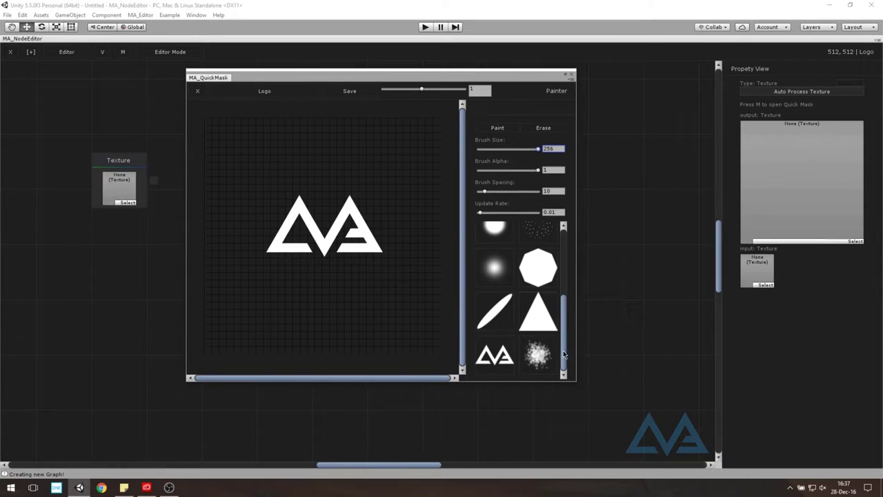
Step: Browse the brush list and set the brush to size 85 with spacing 0
drag(563, 354, 560, 322)
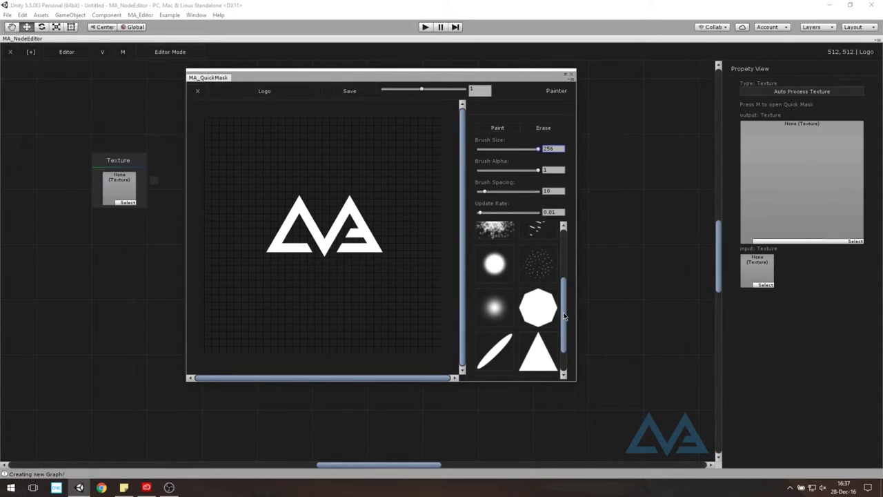
scroll(564, 316, up, 3)
scroll(564, 316, down, 3)
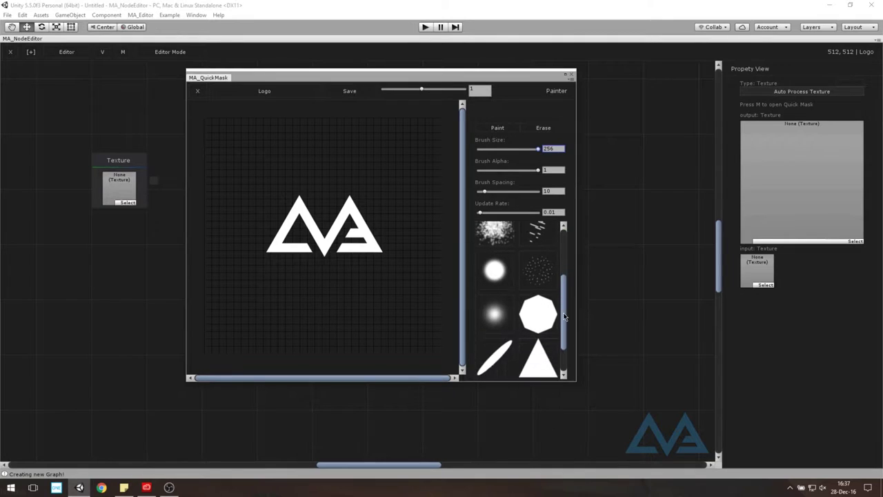
drag(564, 316, 563, 339)
scroll(563, 332, up, 3)
scroll(560, 330, down, 3)
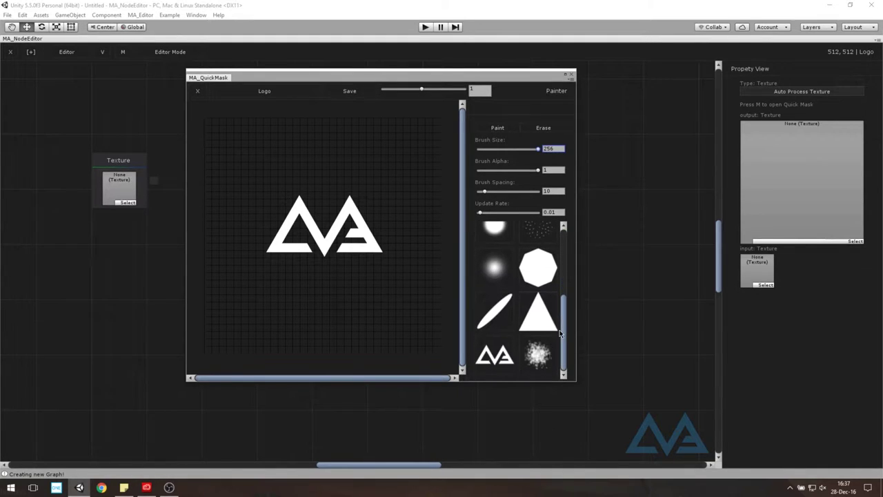
scroll(511, 293, up, 1)
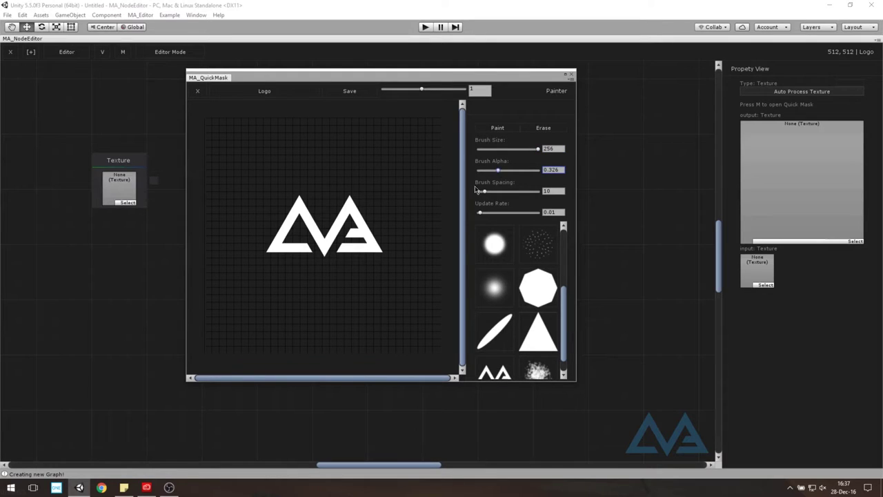
click(496, 149)
Step: Paint trial strokes around the logo, then erase them so only the logo remains
drag(395, 147, 373, 151)
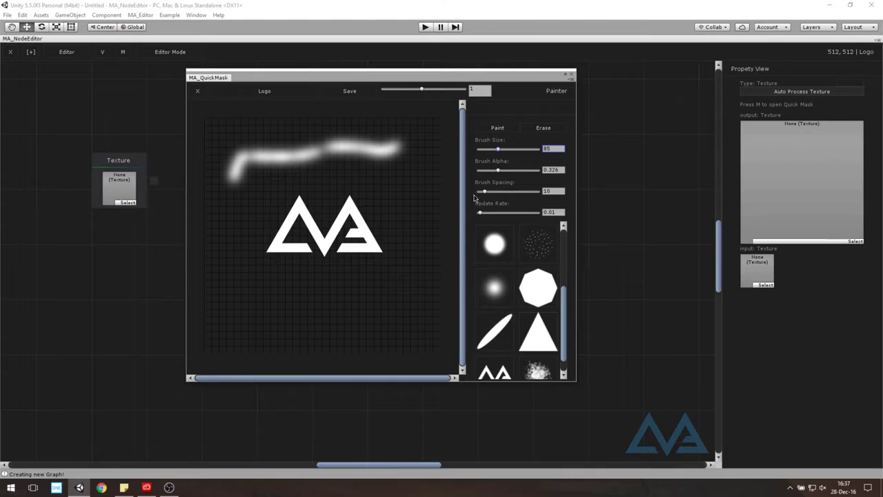
drag(411, 227, 233, 293)
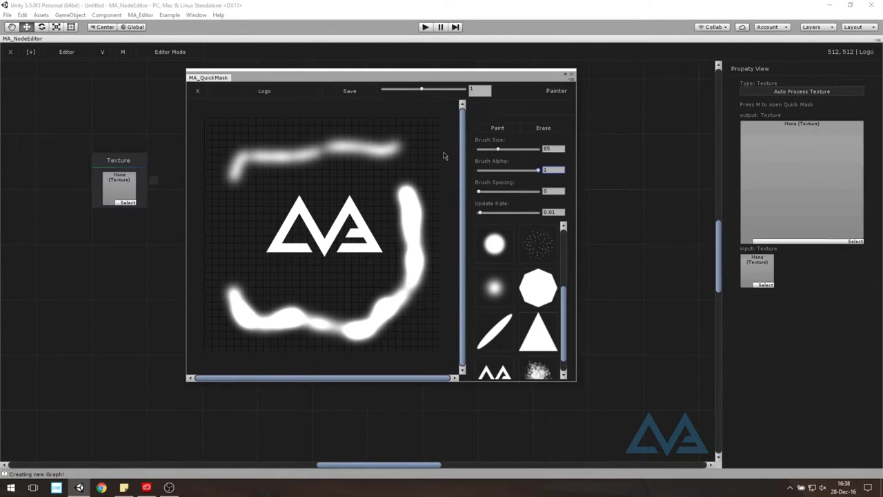
drag(404, 150, 334, 150)
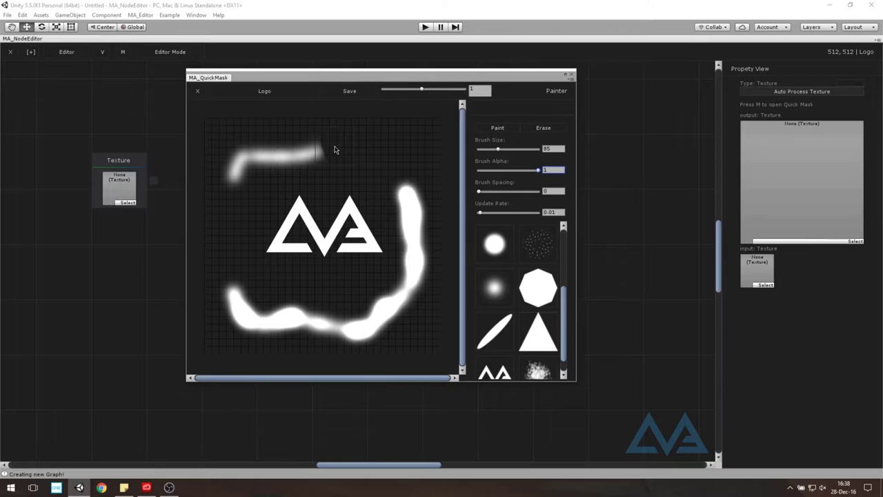
mouse_move(301, 152)
mouse_down()
mouse_move(222, 158)
mouse_move(416, 247)
mouse_move(230, 293)
mouse_move(292, 307)
mouse_up()
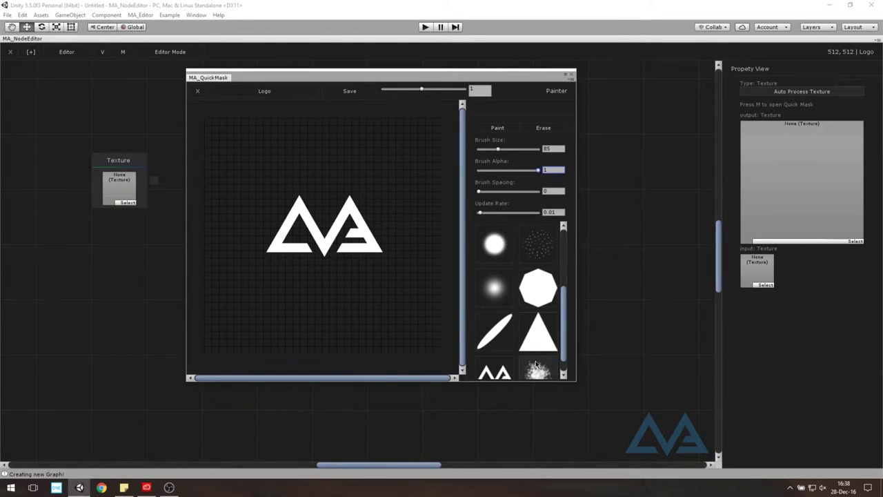
Step: Paint cloudy white splatter patches around the logo with a larger brush at alpha 0.124
click(386, 304)
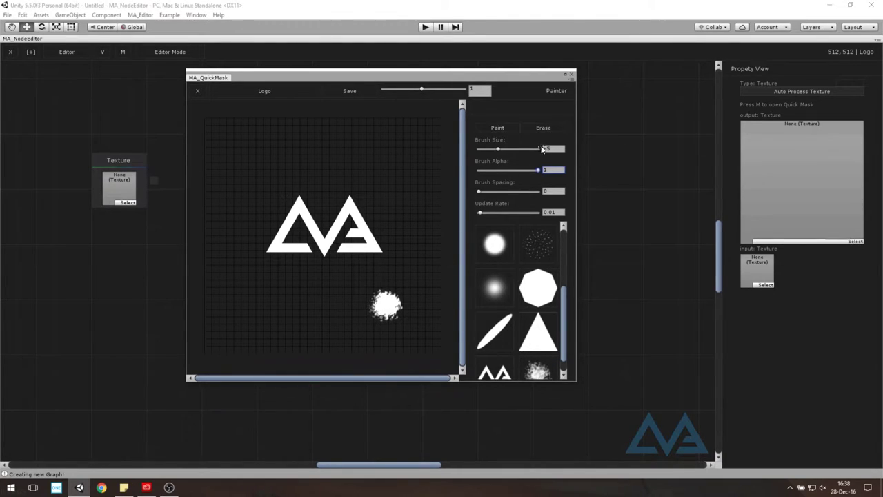
drag(410, 307, 404, 305)
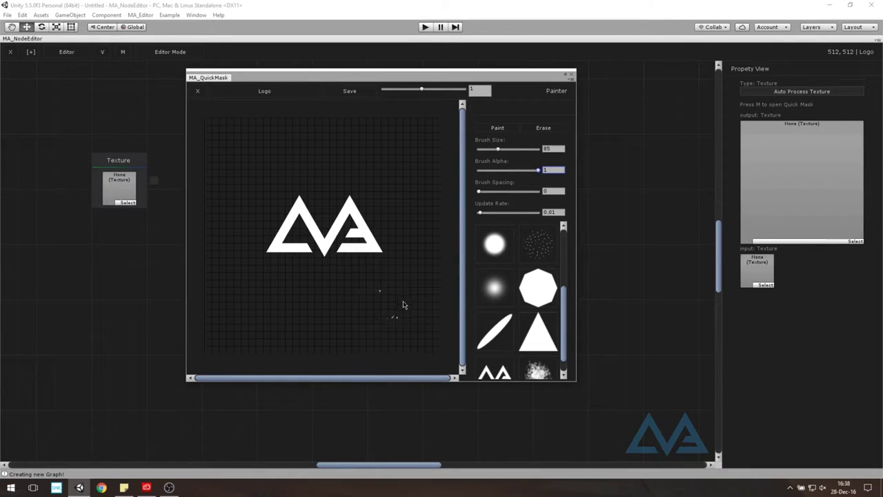
mouse_move(497, 149)
mouse_down()
mouse_move(512, 152)
mouse_move(492, 172)
mouse_up()
mouse_move(404, 288)
mouse_down()
mouse_move(370, 306)
mouse_move(276, 292)
mouse_move(256, 252)
mouse_up()
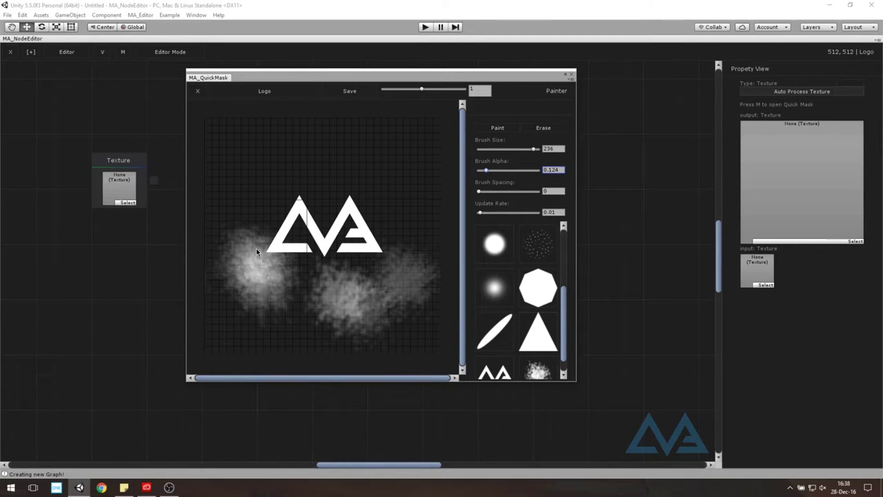
mouse_move(418, 161)
mouse_down()
mouse_move(328, 181)
mouse_move(345, 149)
mouse_move(254, 167)
mouse_move(252, 338)
mouse_move(388, 327)
mouse_move(396, 162)
mouse_move(398, 210)
mouse_move(324, 276)
mouse_move(263, 235)
mouse_move(380, 321)
mouse_move(291, 345)
mouse_move(253, 331)
mouse_move(359, 207)
mouse_move(424, 221)
mouse_move(393, 147)
mouse_move(271, 145)
mouse_move(290, 138)
mouse_up()
scroll(544, 317, down, 1)
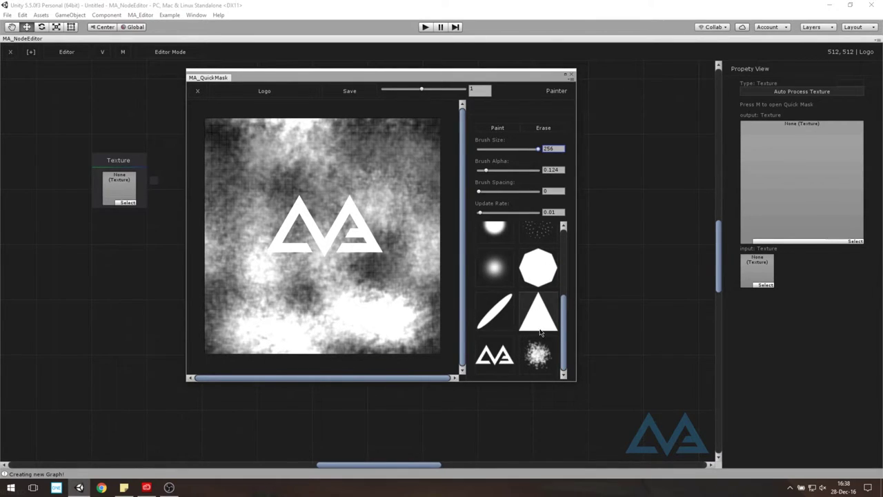
Step: Pick the scribble brush and lower brush alpha to 0.031
scroll(541, 331, up, 2)
scroll(541, 328, up, 2)
scroll(542, 326, up, 2)
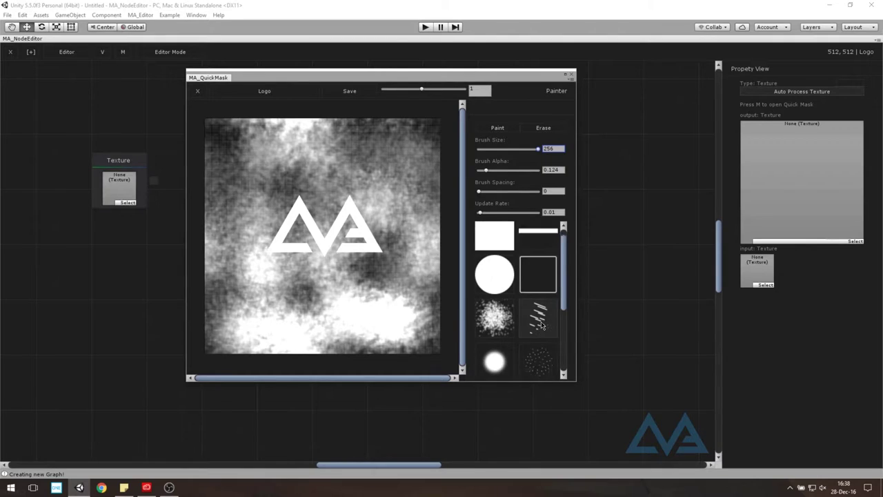
scroll(543, 326, up, 1)
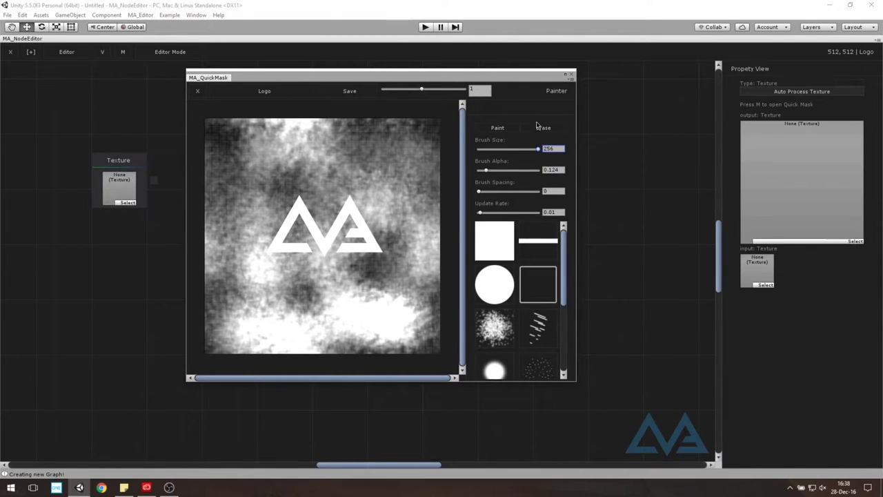
mouse_move(482, 173)
mouse_down()
mouse_move(372, 186)
mouse_move(394, 325)
mouse_move(329, 332)
mouse_move(374, 320)
mouse_move(307, 308)
mouse_up()
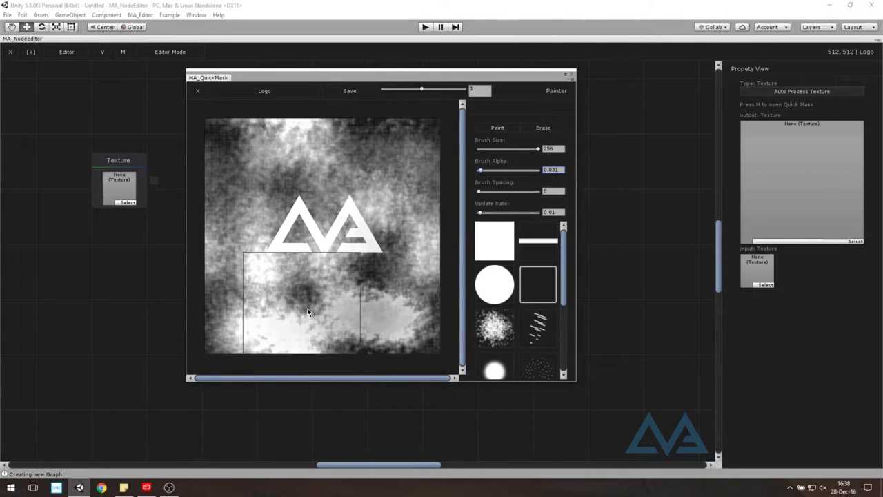
scroll(542, 298, down, 3)
scroll(544, 299, up, 1)
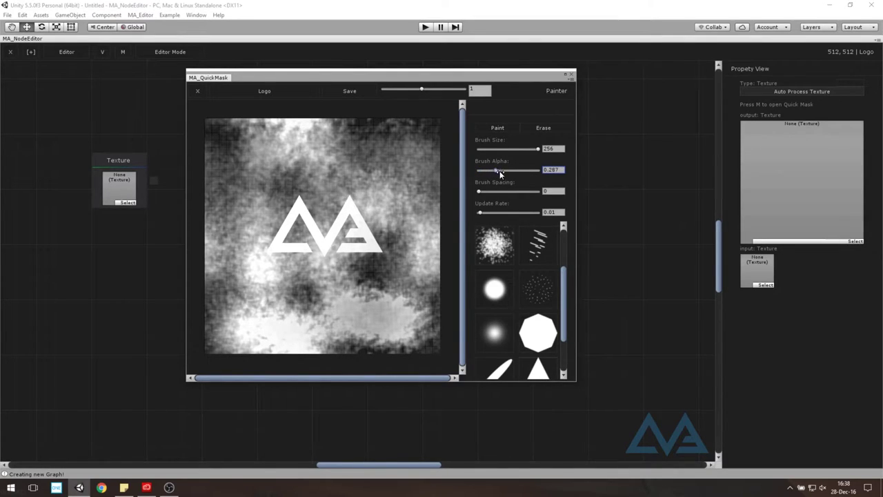
Step: Raise brush alpha to 0.093 and paint scattered white scribbles across the whole mask
drag(501, 174, 503, 173)
mouse_move(324, 179)
mouse_down()
mouse_move(398, 339)
mouse_move(379, 146)
mouse_up()
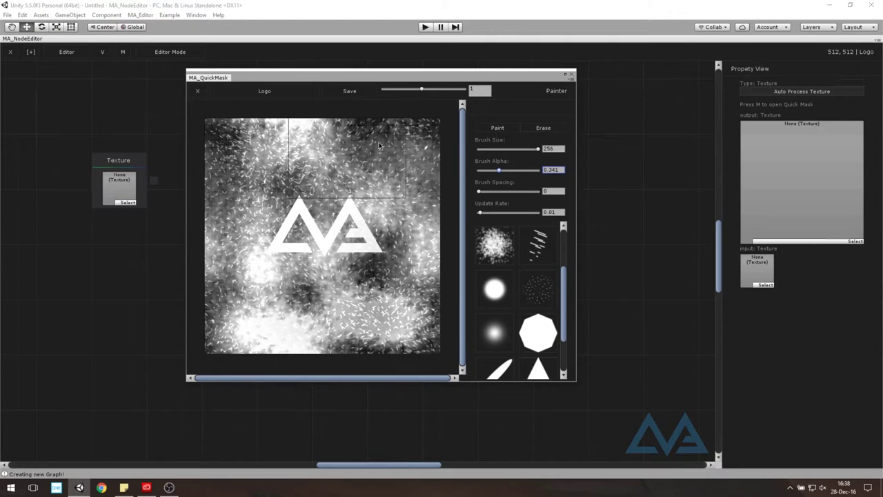
mouse_move(563, 293)
mouse_down()
mouse_move(566, 331)
mouse_move(565, 255)
mouse_up()
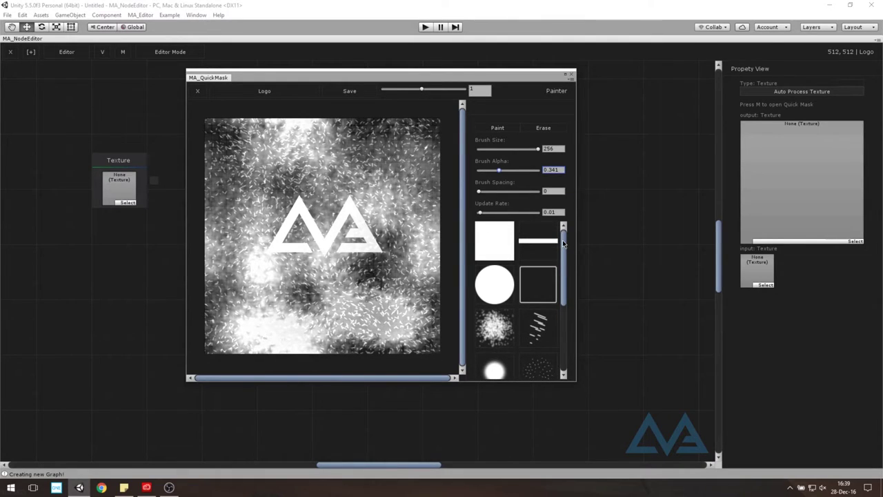
mouse_move(563, 242)
mouse_down()
mouse_move(563, 287)
mouse_move(562, 264)
mouse_up()
scroll(502, 295, down, 5)
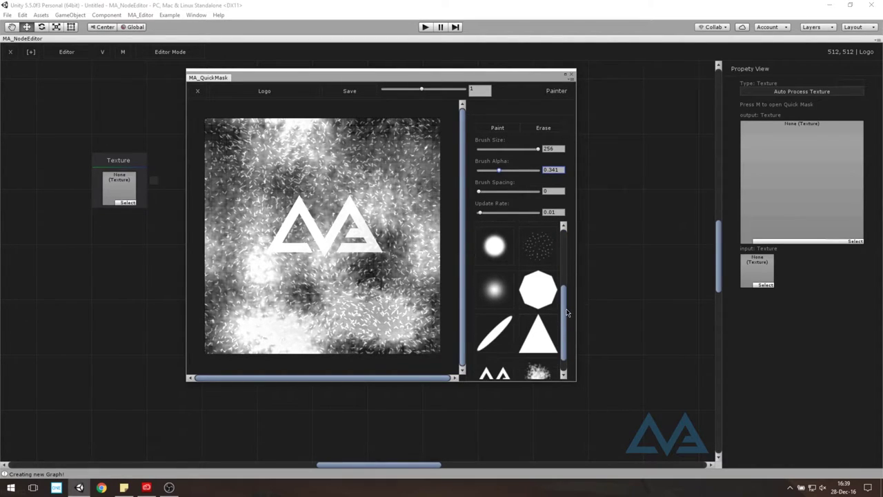
Step: Paint soft white blobs over the lower mask and around the logo at brush size 87
mouse_move(404, 314)
mouse_down()
mouse_move(249, 303)
mouse_move(435, 149)
mouse_move(262, 135)
mouse_move(430, 248)
mouse_up()
click(498, 149)
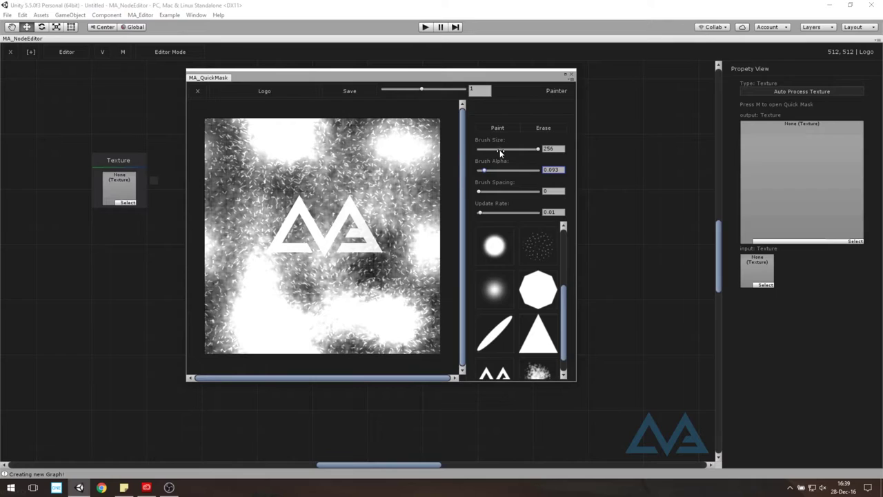
click(376, 204)
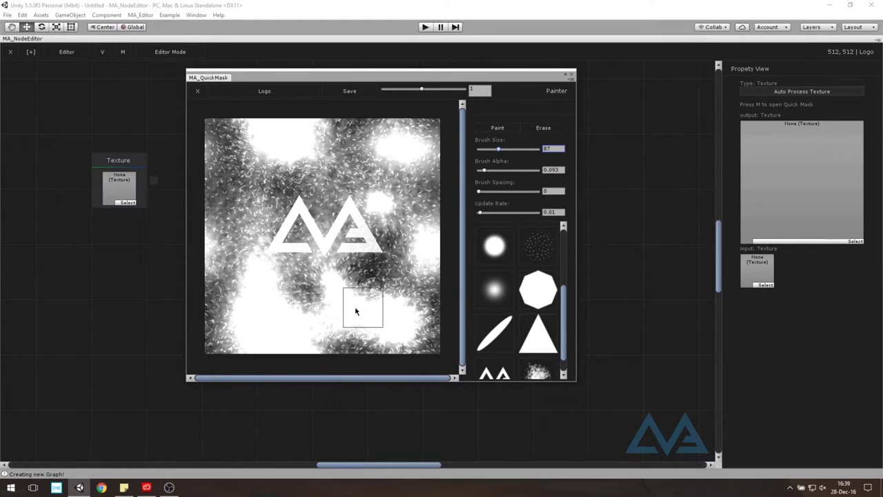
drag(364, 306, 331, 331)
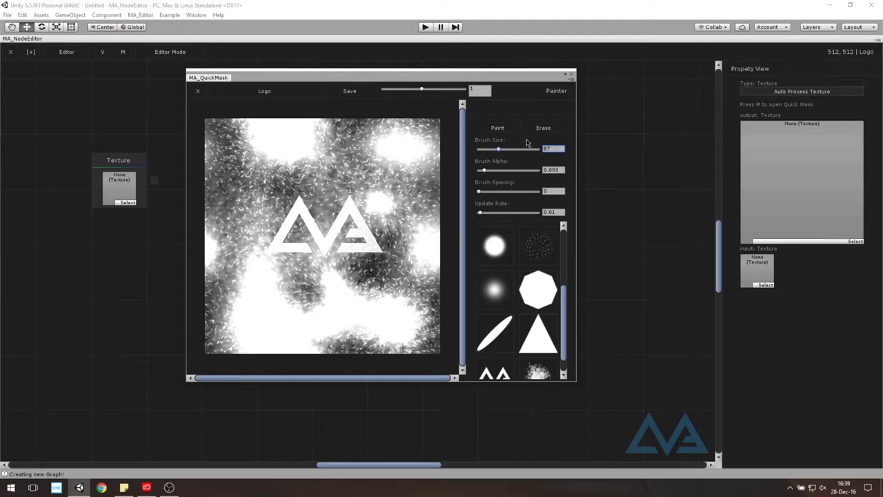
Step: At brush size 118, paint dark gaps from the top centre out to the left, right and bottom
drag(502, 148, 507, 148)
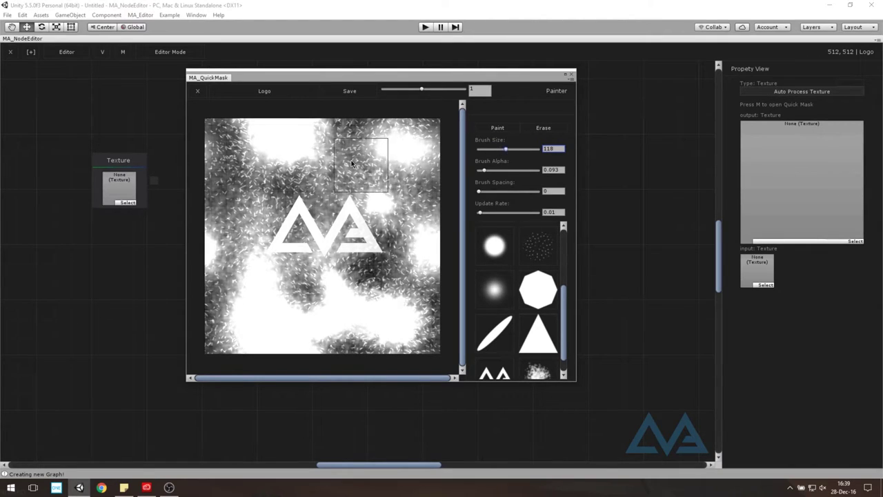
mouse_move(334, 163)
mouse_down()
mouse_move(214, 210)
mouse_move(351, 158)
mouse_move(414, 213)
mouse_move(434, 306)
mouse_move(235, 216)
mouse_up()
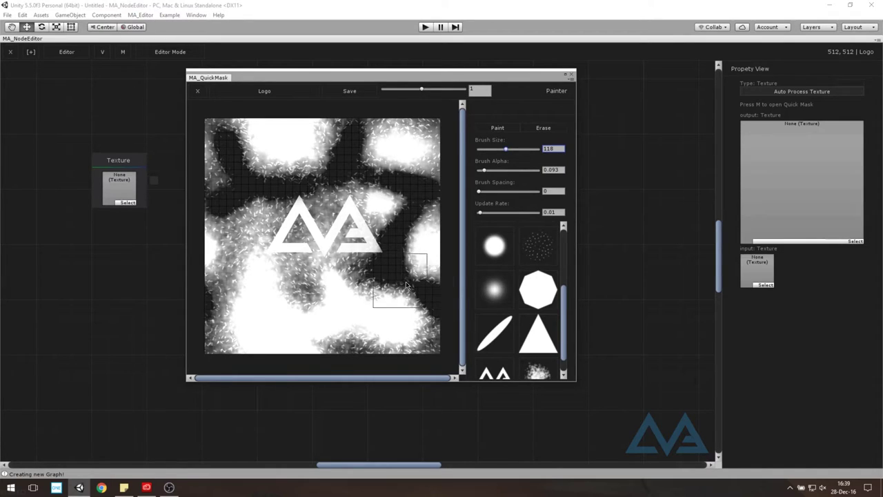
mouse_move(234, 262)
mouse_down()
mouse_move(228, 335)
mouse_move(338, 358)
mouse_move(345, 343)
mouse_up()
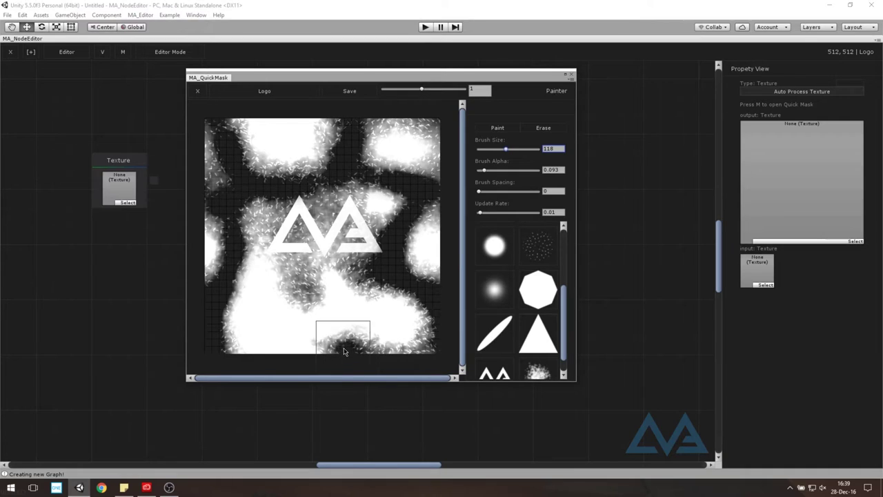
drag(285, 267, 299, 295)
drag(348, 172, 426, 196)
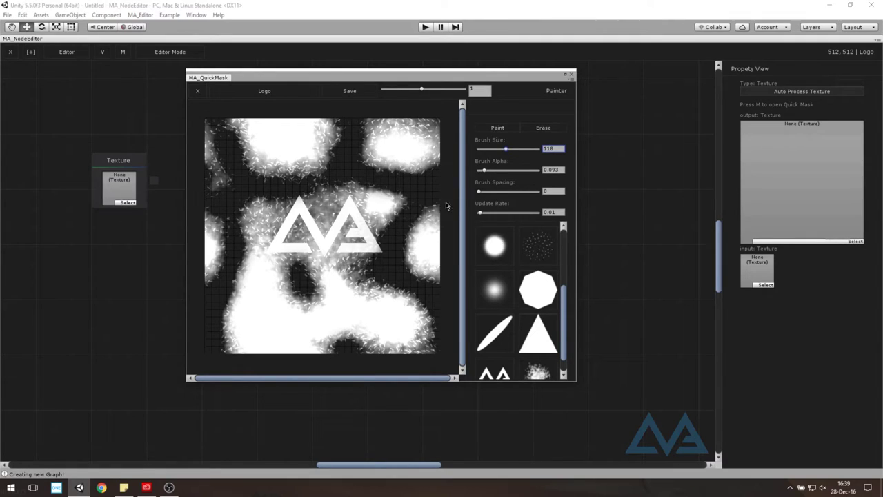
drag(325, 177, 222, 173)
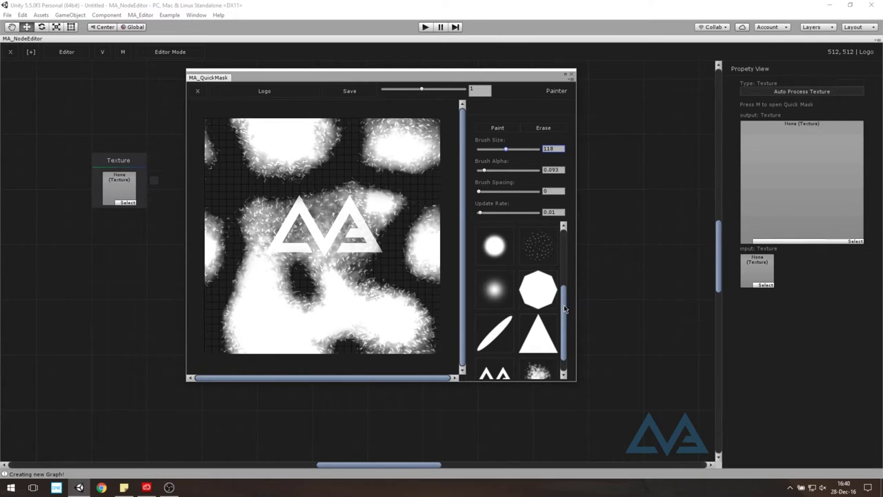
Step: With the streak brush at higher alpha and spacing, paint streak marks up the mask's left side
drag(564, 311, 561, 279)
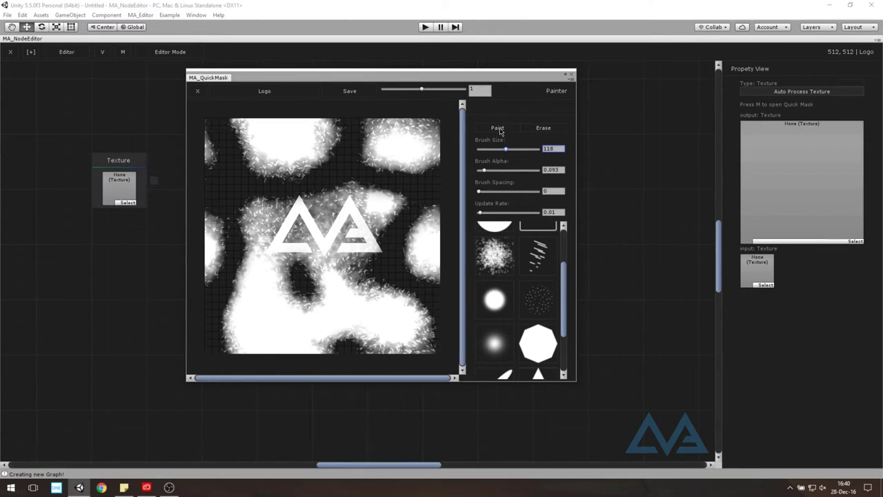
drag(489, 173, 502, 174)
click(507, 192)
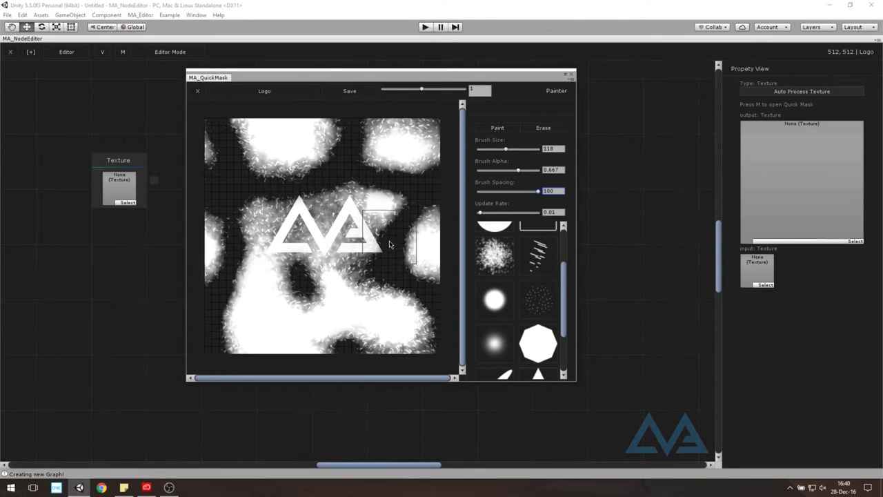
click(403, 271)
mouse_move(332, 340)
mouse_down()
mouse_move(235, 162)
mouse_move(405, 208)
mouse_up()
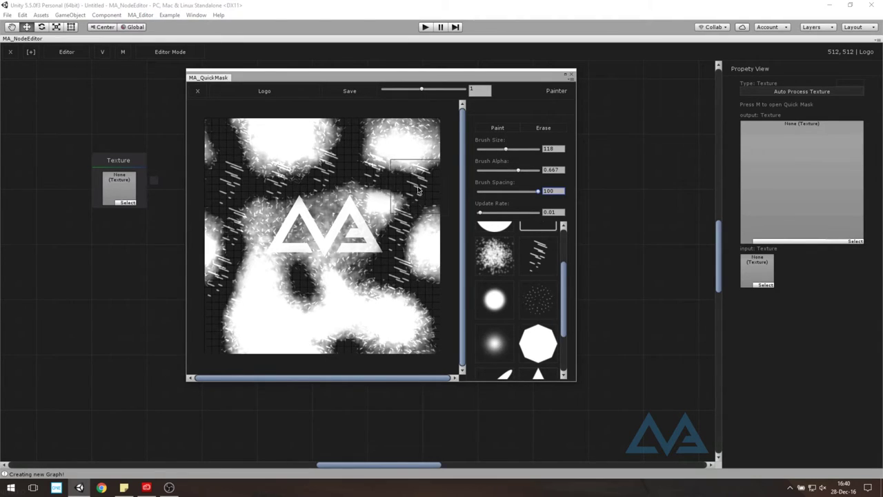
Step: Lower brush spacing to 0 and alpha to 0.07, then softly darken a path across the mask
drag(514, 173, 483, 193)
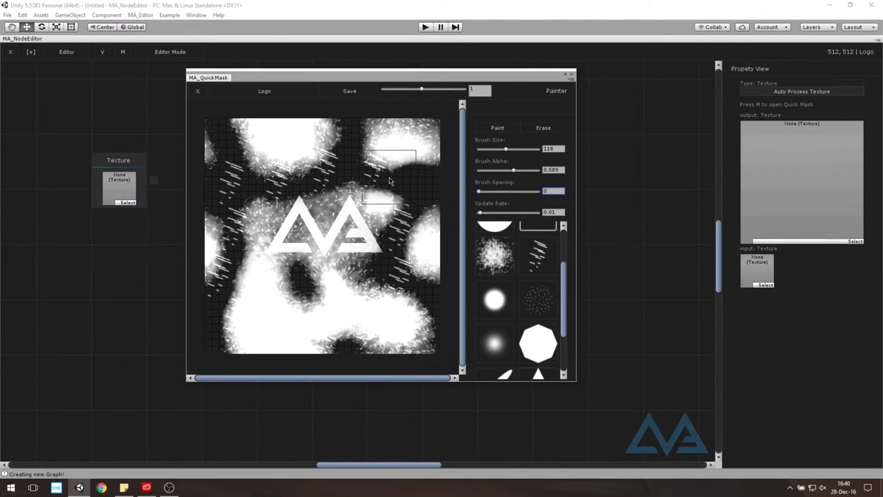
drag(495, 172, 488, 173)
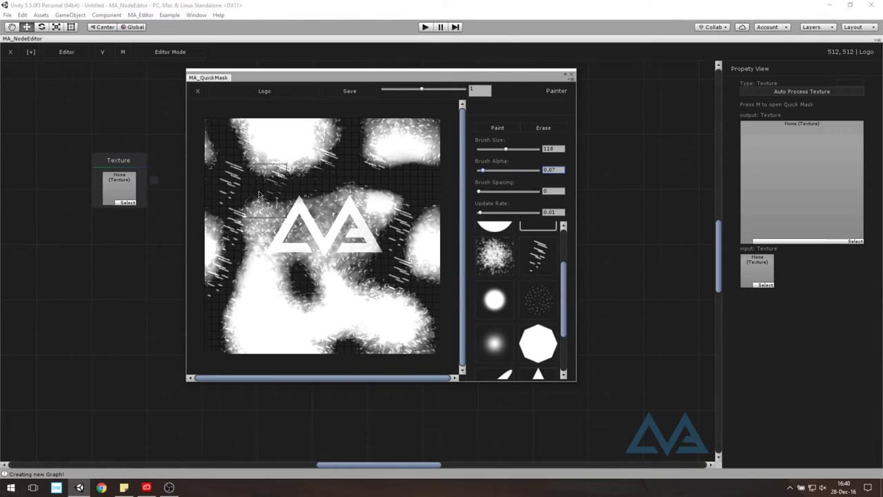
mouse_move(258, 195)
mouse_down()
mouse_move(229, 273)
mouse_move(397, 239)
mouse_move(397, 297)
mouse_up()
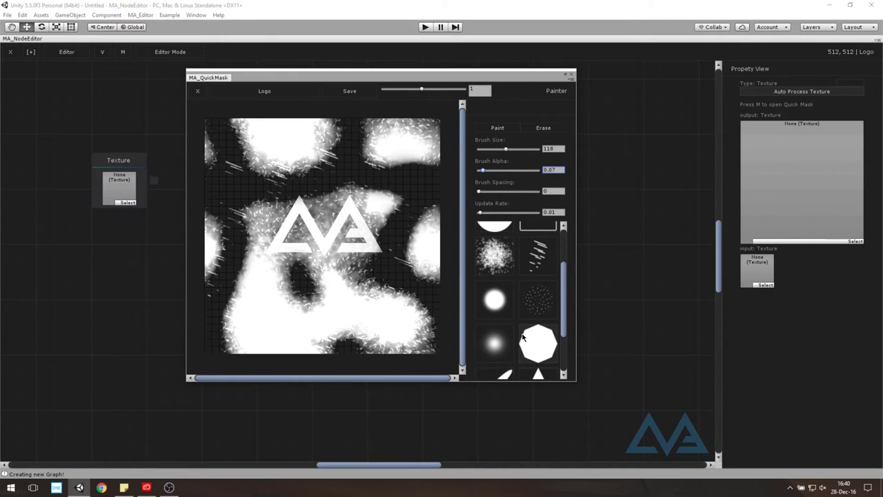
Step: At brush alpha 1, paint bright white streaks around the logo's left triangle and right peak
scroll(522, 337, down, 1)
scroll(523, 324, up, 2)
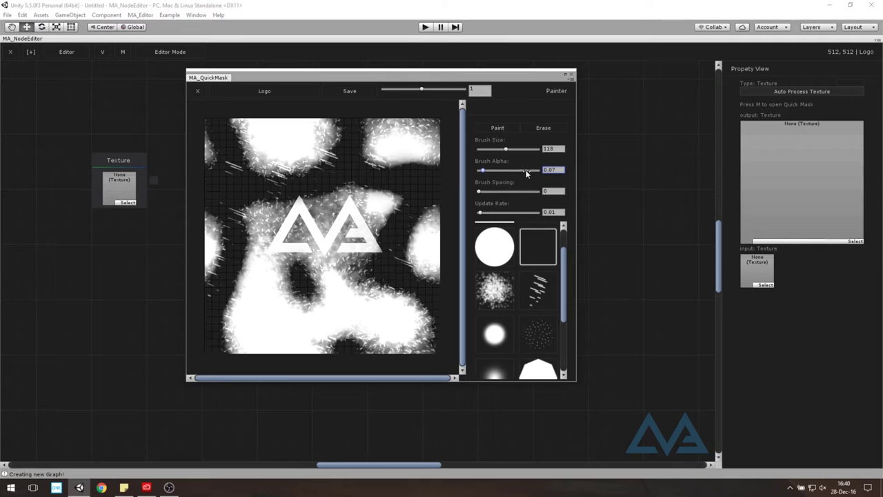
drag(526, 172, 556, 171)
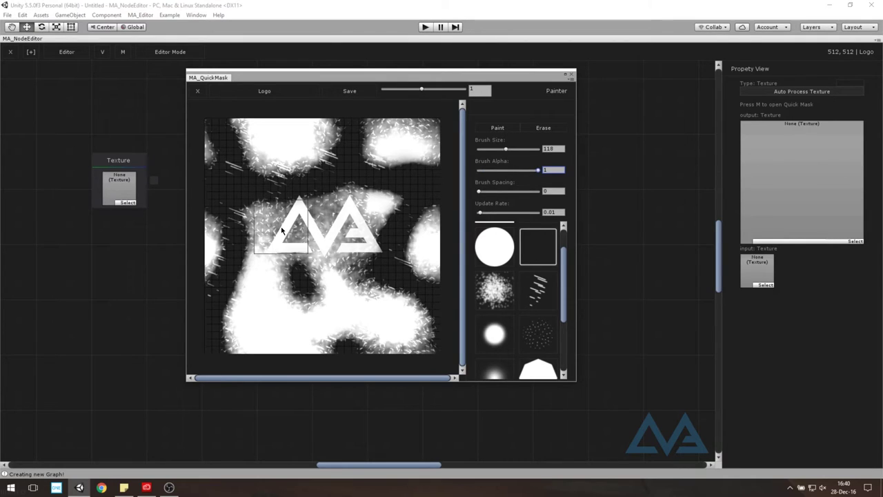
drag(276, 228, 292, 221)
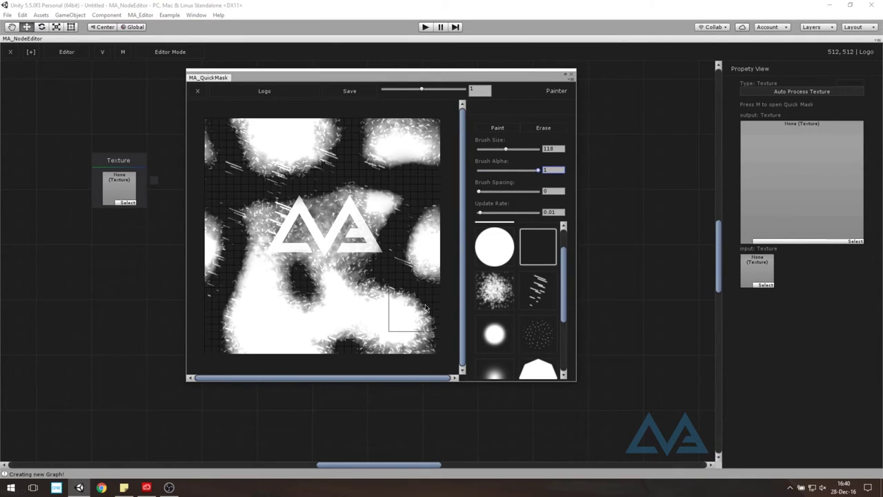
drag(334, 215, 345, 257)
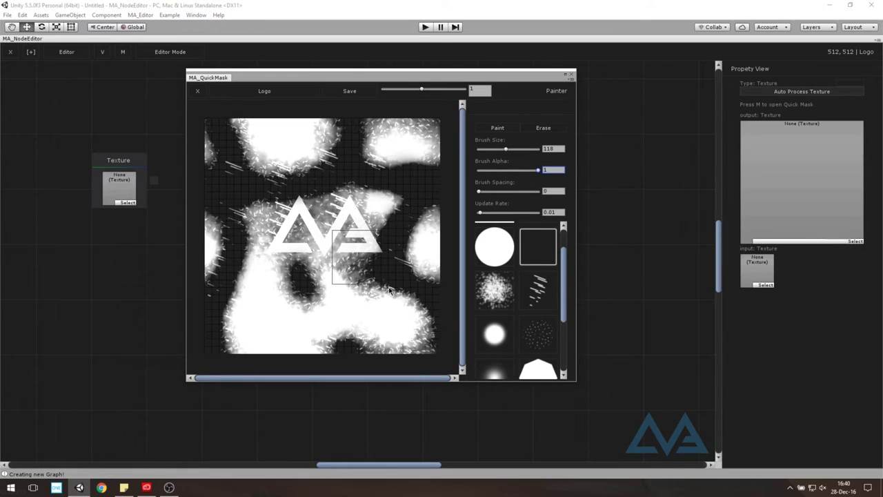
Step: Save the Logo mask into the Texture node, close QuickMask, and inspect it in MA_Preview
click(349, 91)
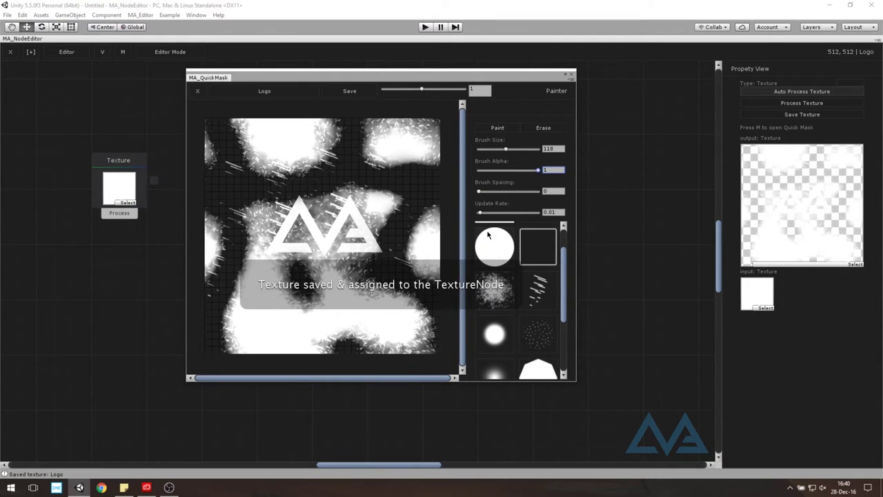
click(196, 91)
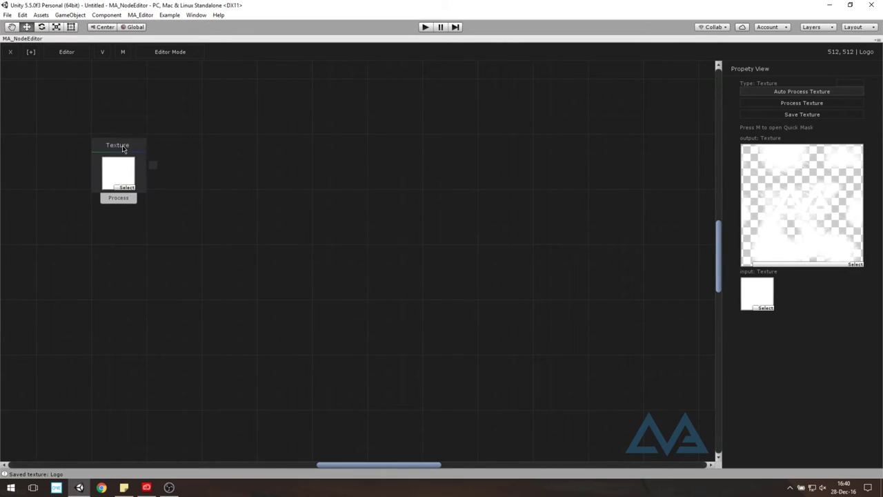
key(v)
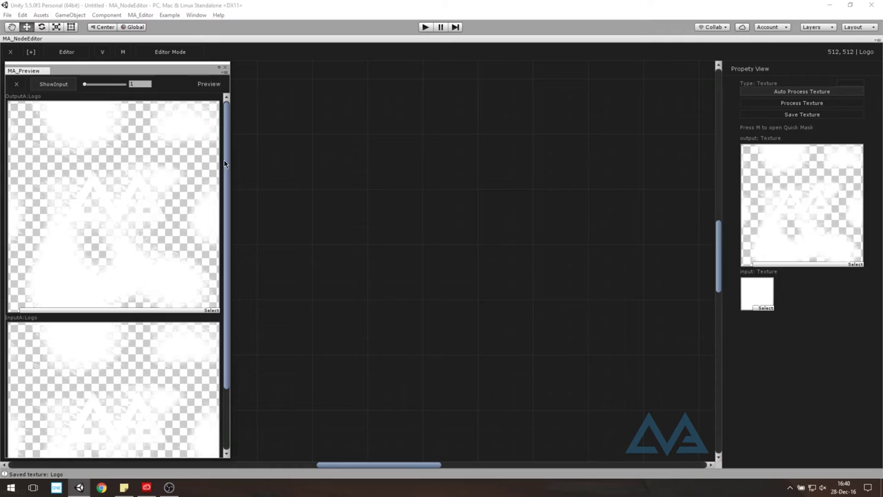
mouse_move(224, 160)
mouse_down()
mouse_move(223, 254)
mouse_move(215, 141)
mouse_up()
click(16, 85)
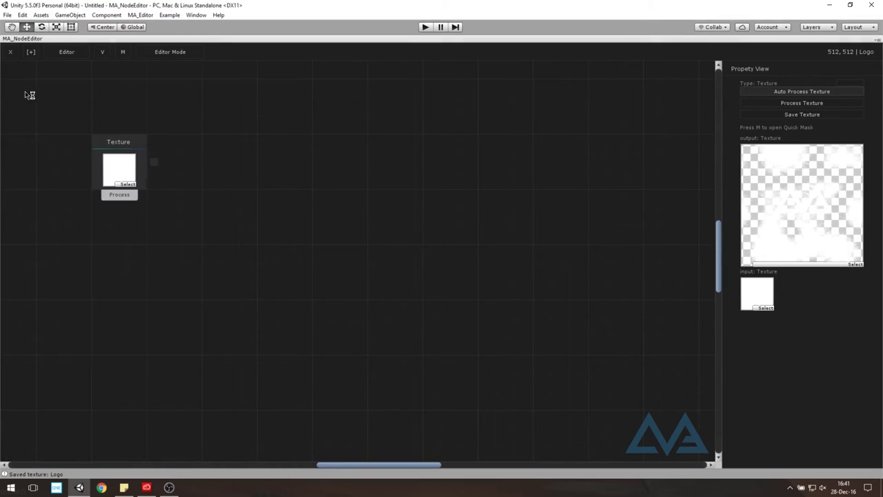
Step: Add a TextureColorReplace node beside the Texture node and feed the Texture output into it
right_click(246, 171)
mouse_move(298, 218)
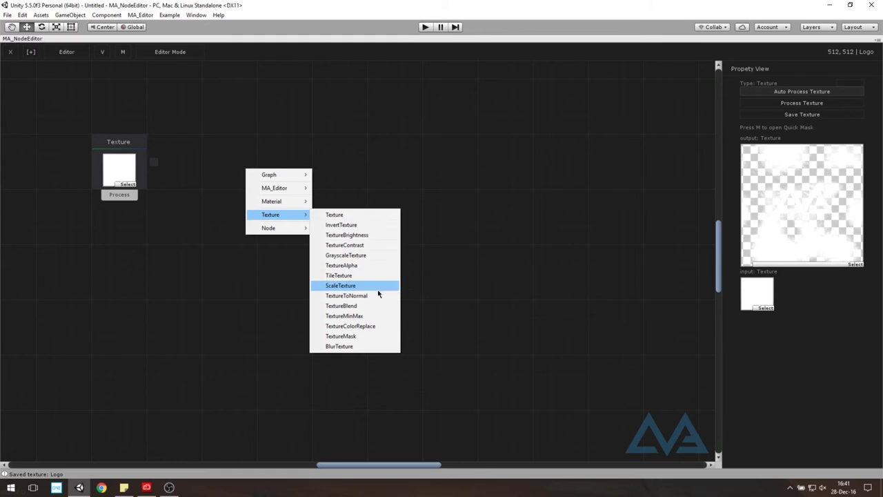
click(363, 325)
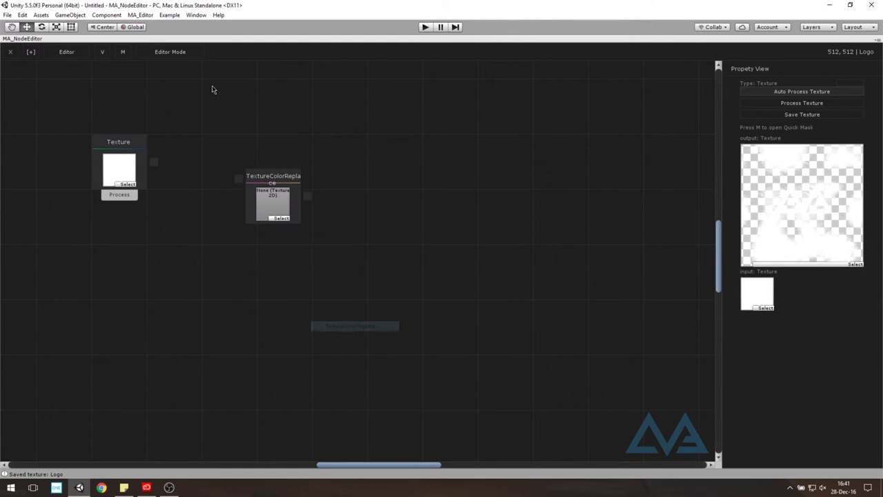
mouse_move(187, 129)
mouse_down()
mouse_move(208, 159)
mouse_move(203, 142)
mouse_up()
drag(283, 194, 235, 215)
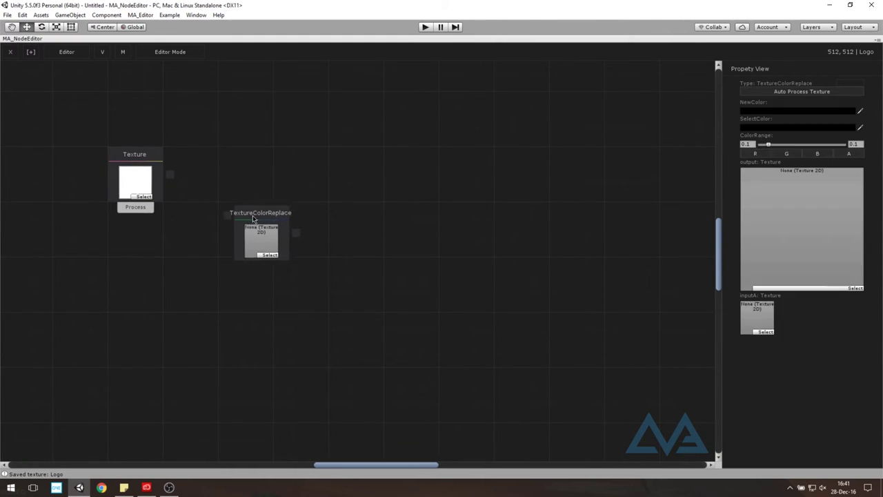
drag(167, 176, 204, 215)
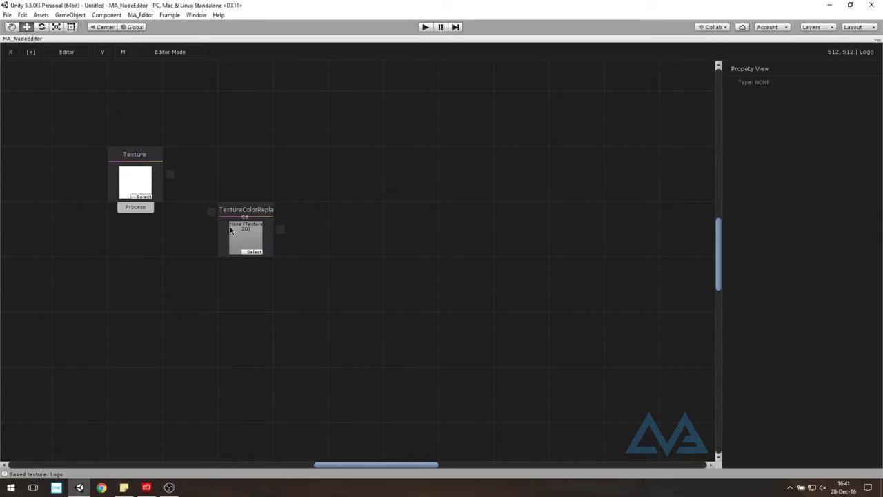
click(261, 212)
Step: Set TextureColorReplace's select colour to white and its new colour to deep blue
click(754, 150)
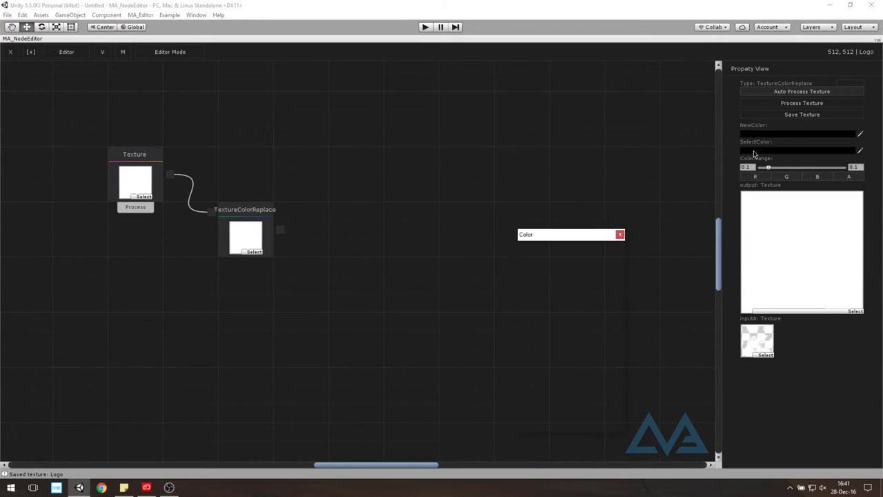
click(533, 273)
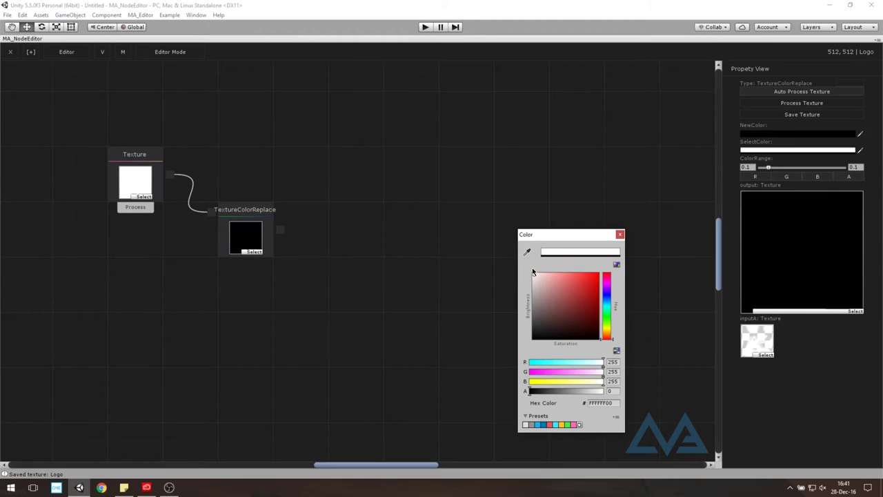
click(620, 236)
click(761, 134)
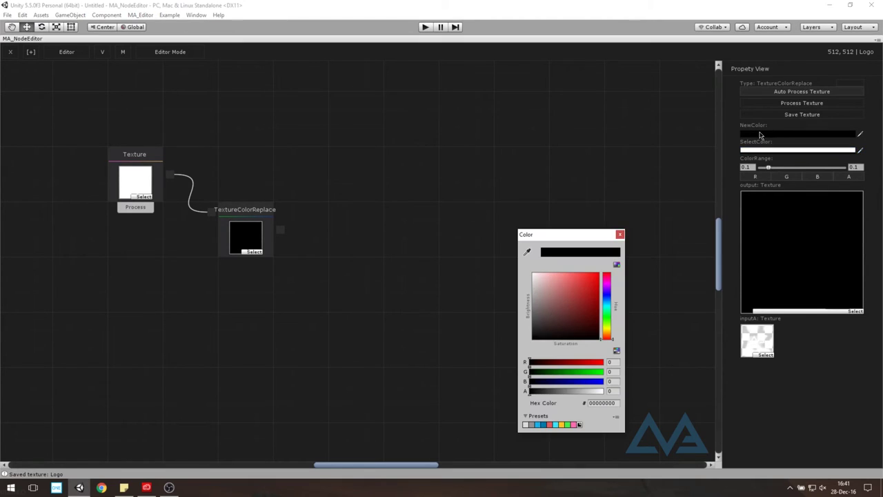
click(598, 276)
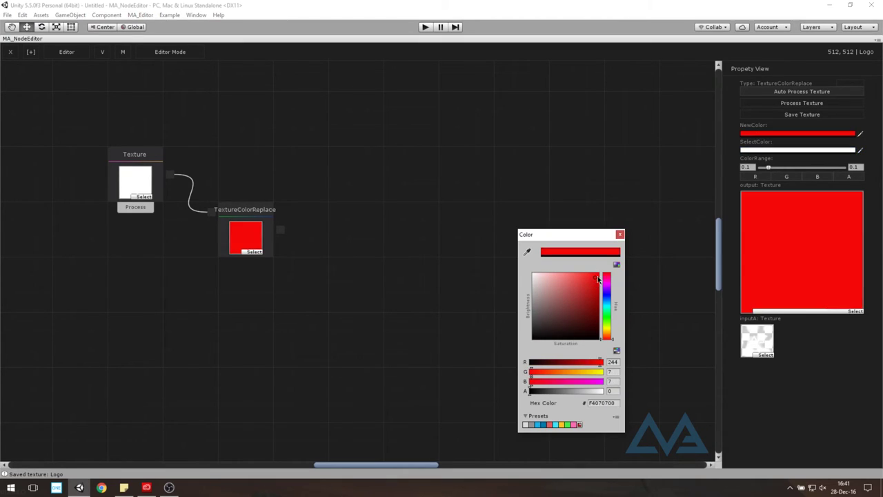
click(606, 301)
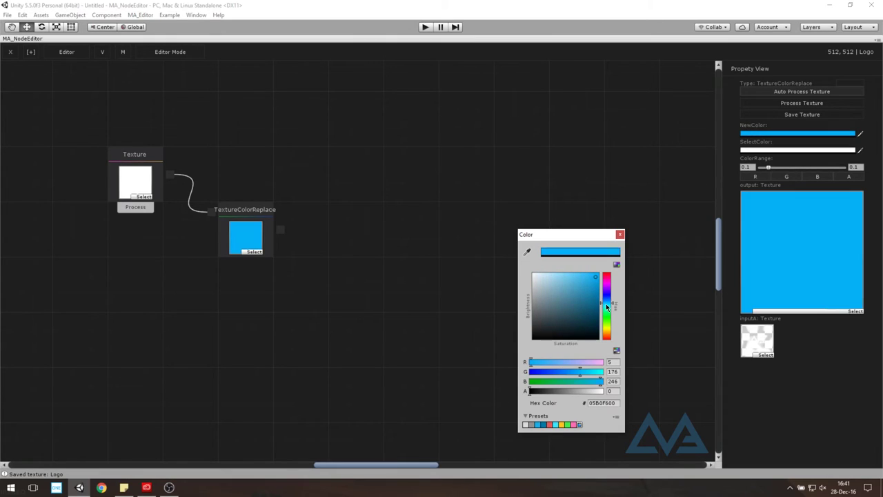
drag(606, 303, 580, 289)
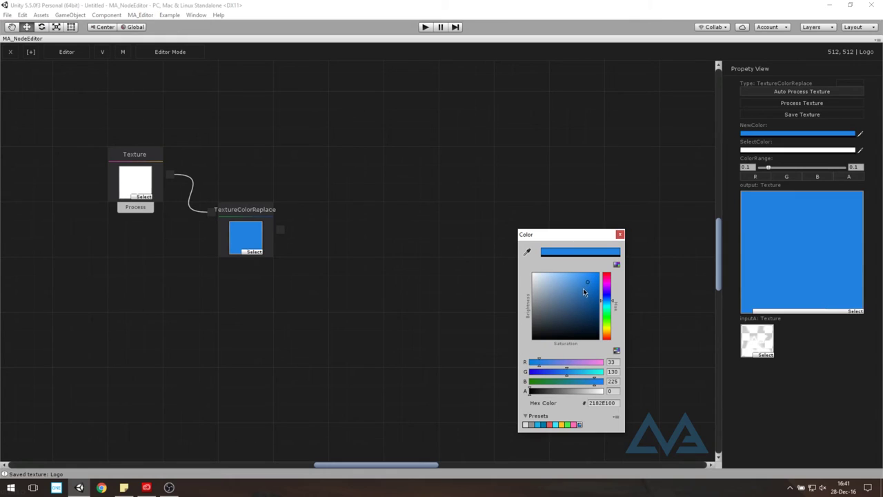
click(619, 234)
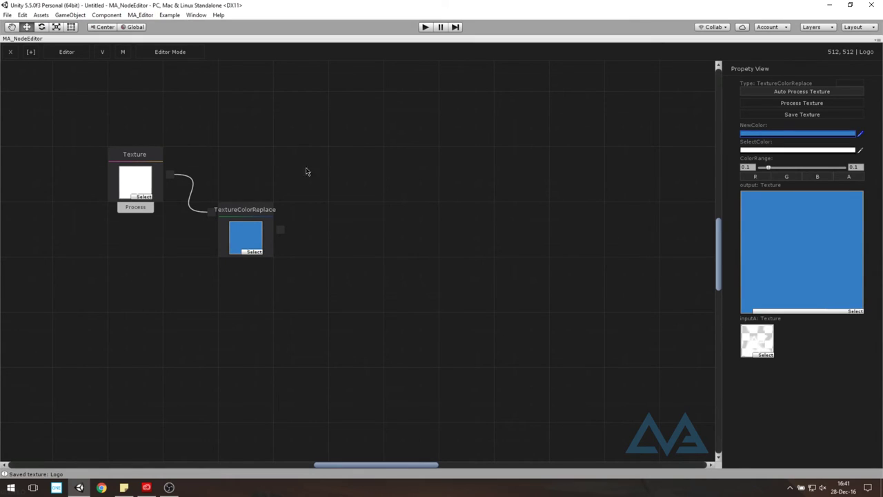
Step: Add a TextureMask node and wire the Texture output into it
right_click(348, 172)
mouse_move(397, 218)
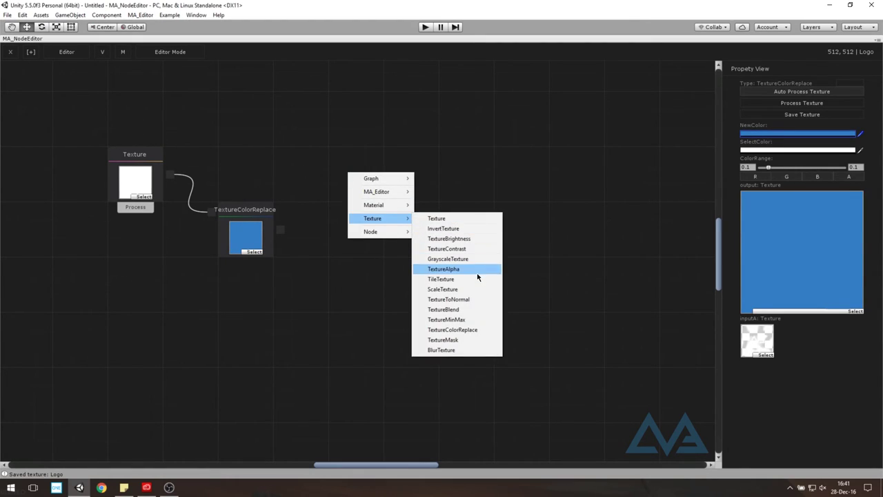
click(456, 340)
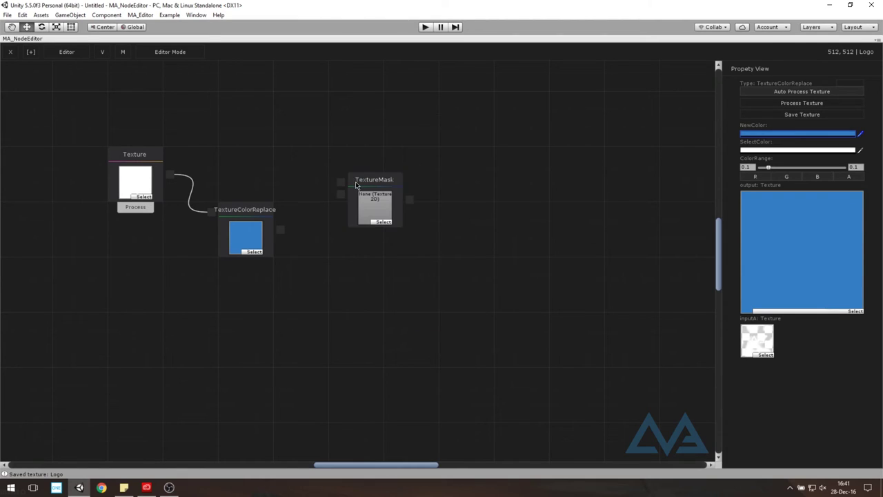
drag(356, 185, 337, 160)
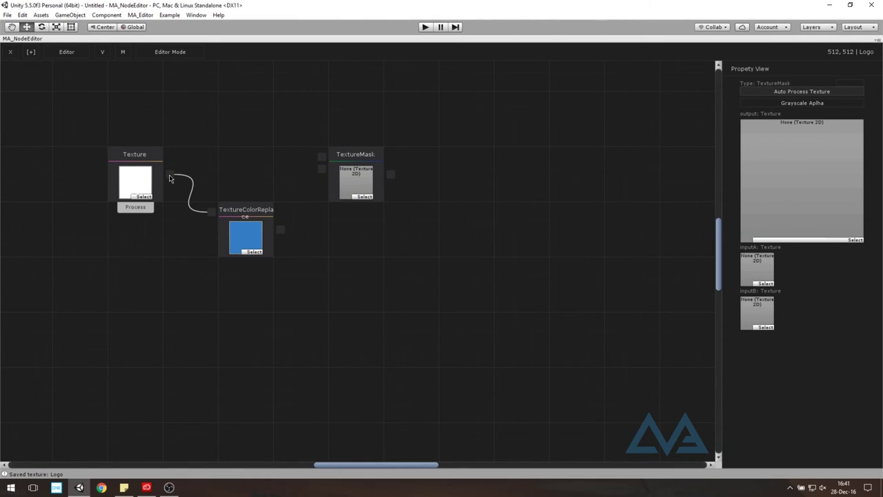
mouse_move(169, 176)
mouse_down()
mouse_move(322, 169)
mouse_move(321, 157)
mouse_up()
click(355, 158)
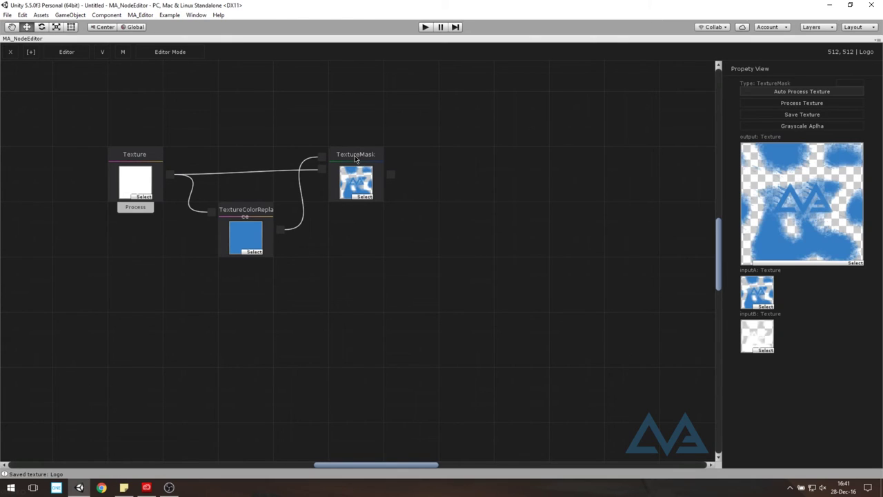
Step: Rearrange the nodes and check the blue grunge logo on transparency in a large preview
drag(245, 209, 244, 98)
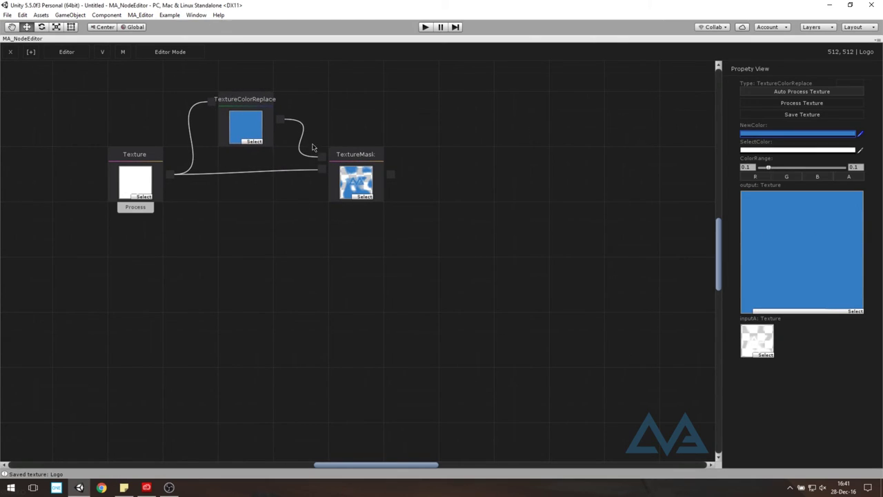
middle_drag(364, 140, 410, 182)
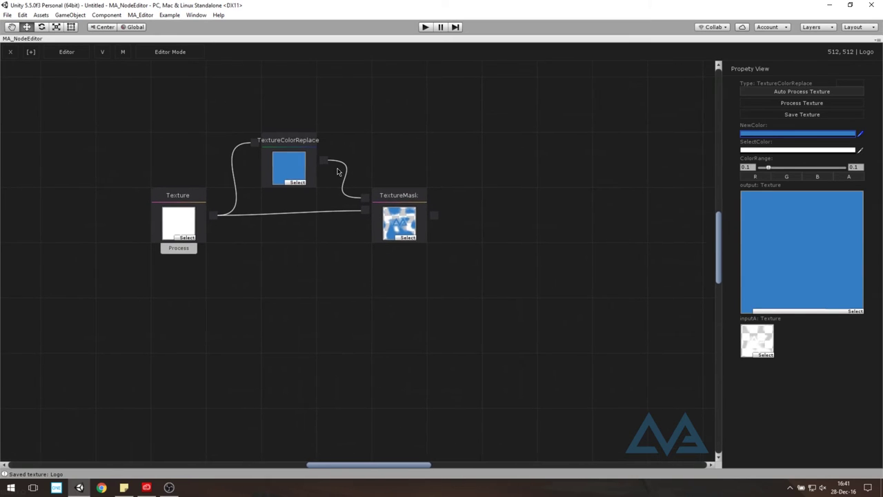
middle_drag(475, 188, 393, 191)
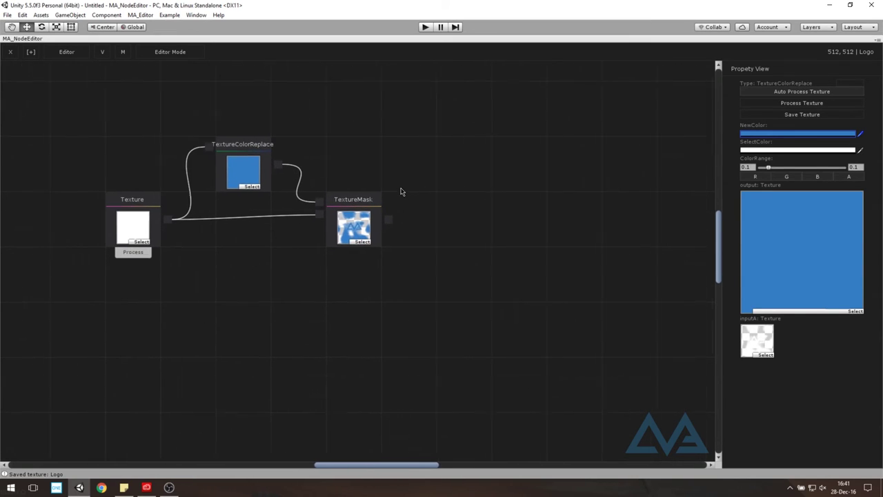
click(337, 200)
middle_drag(447, 193, 428, 189)
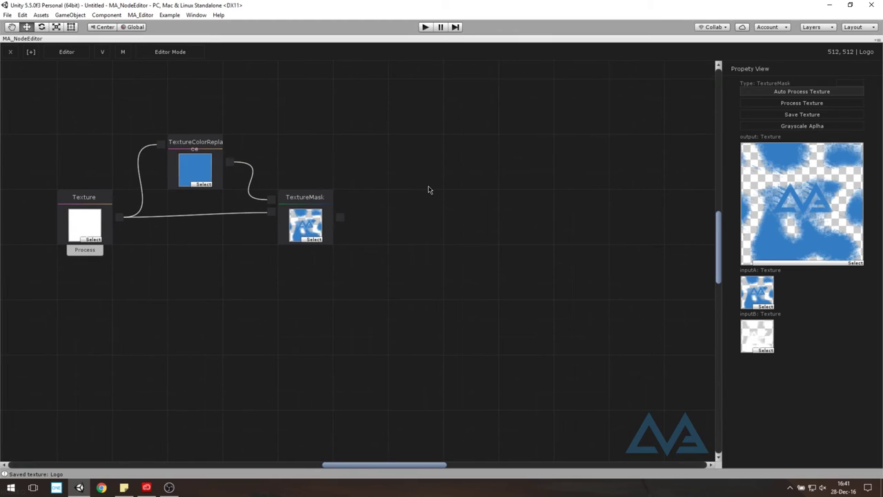
click(571, 76)
click(325, 215)
scroll(166, 195, down, 2)
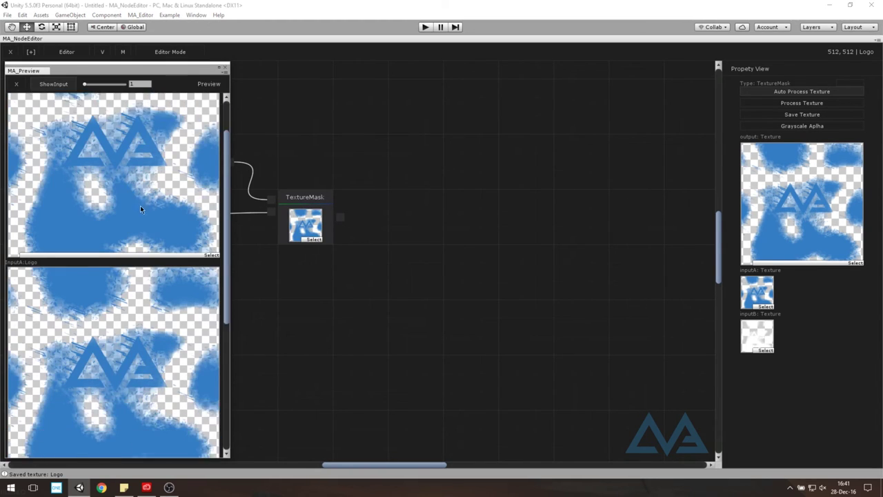
scroll(140, 205, down, 1)
mouse_move(227, 222)
mouse_down()
mouse_move(240, 365)
mouse_move(222, 141)
mouse_up()
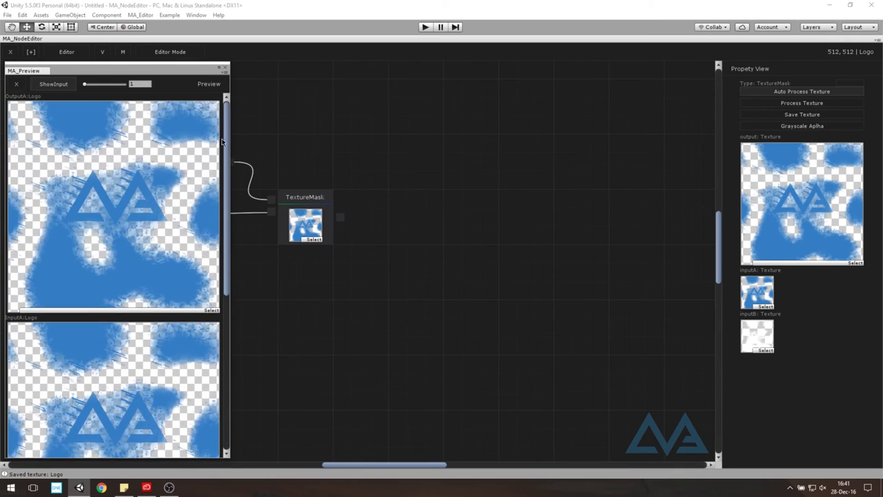
click(16, 84)
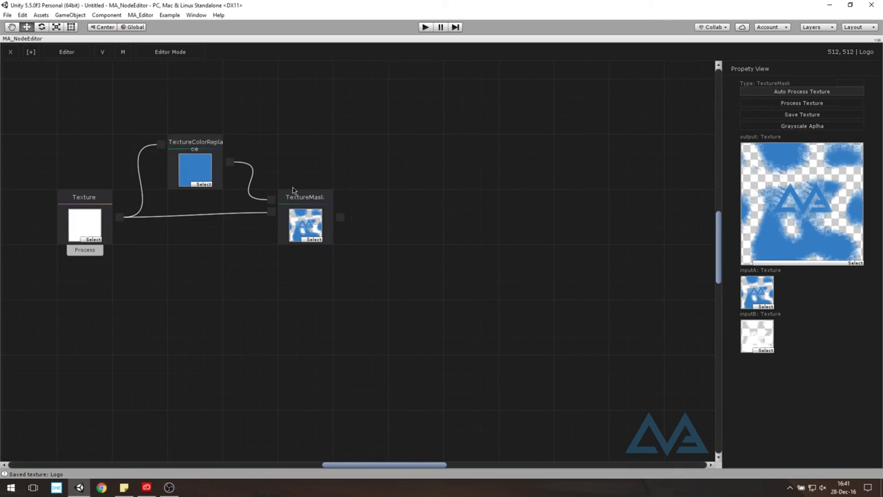
Step: Add a TextureAlpha node beside TextureMask and connect TextureMask's output into it
right_click(452, 219)
mouse_move(494, 262)
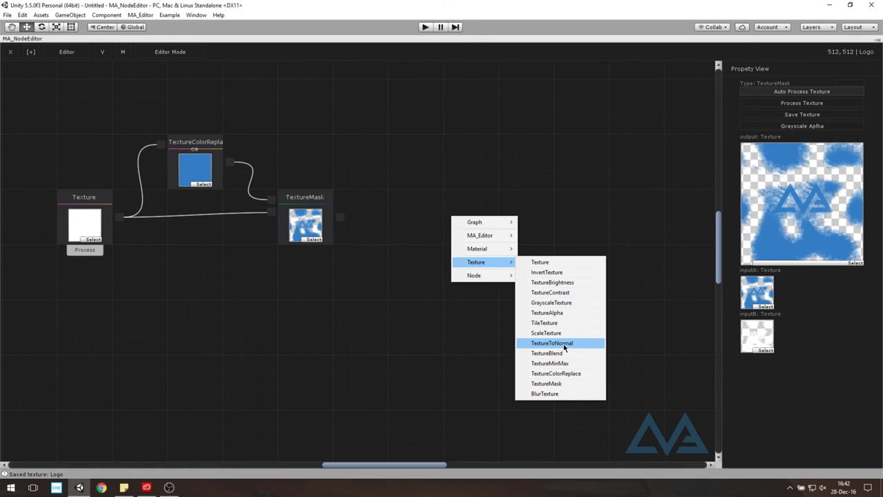
click(552, 312)
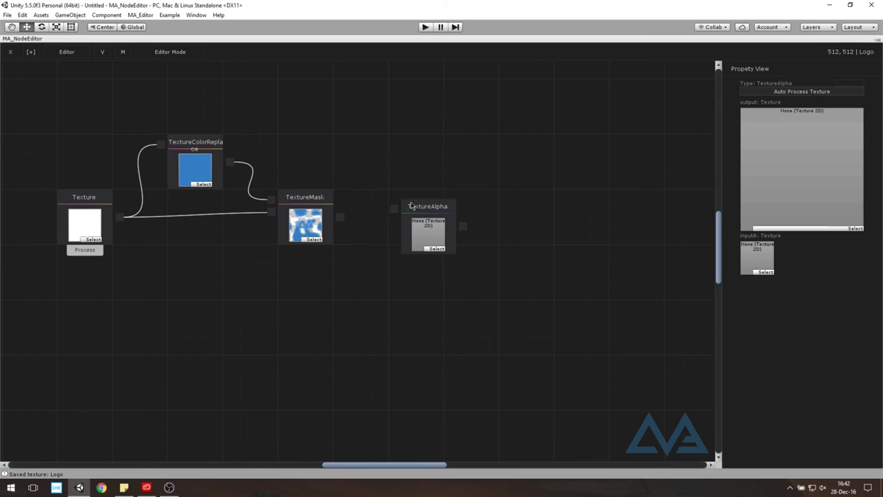
mouse_move(457, 222)
mouse_down()
mouse_move(394, 196)
mouse_move(382, 201)
mouse_up()
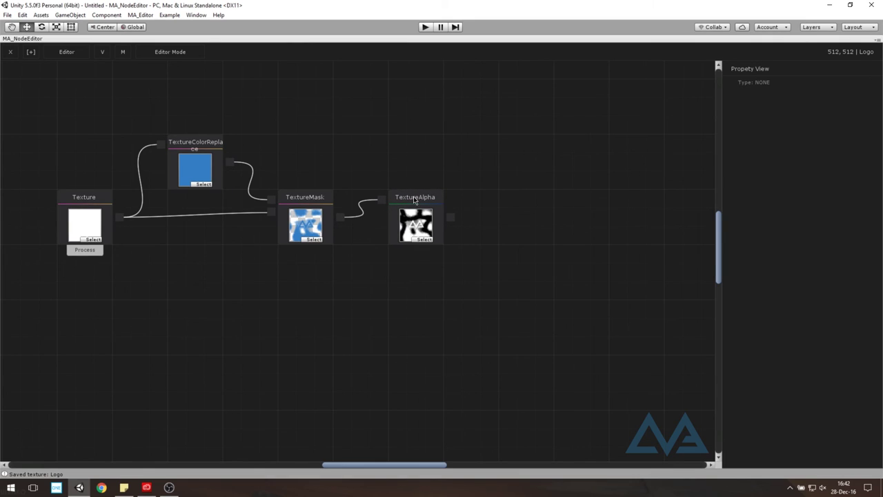
middle_drag(534, 148, 449, 166)
right_click(436, 209)
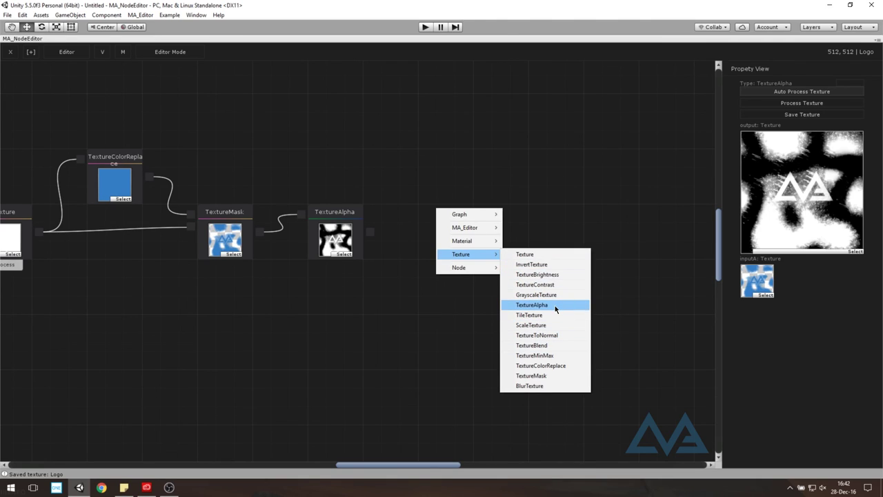
Step: Add a TextureToNormal node in line with the chain and feed TextureAlpha into it
click(550, 335)
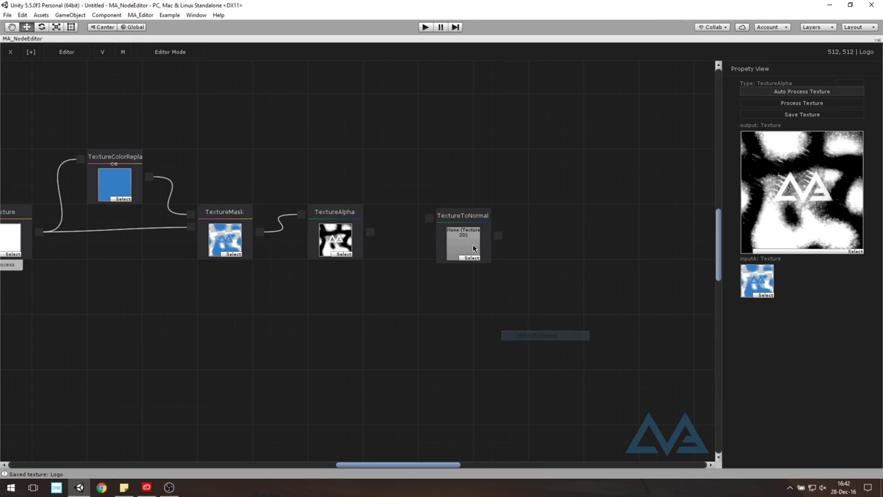
drag(454, 211, 437, 207)
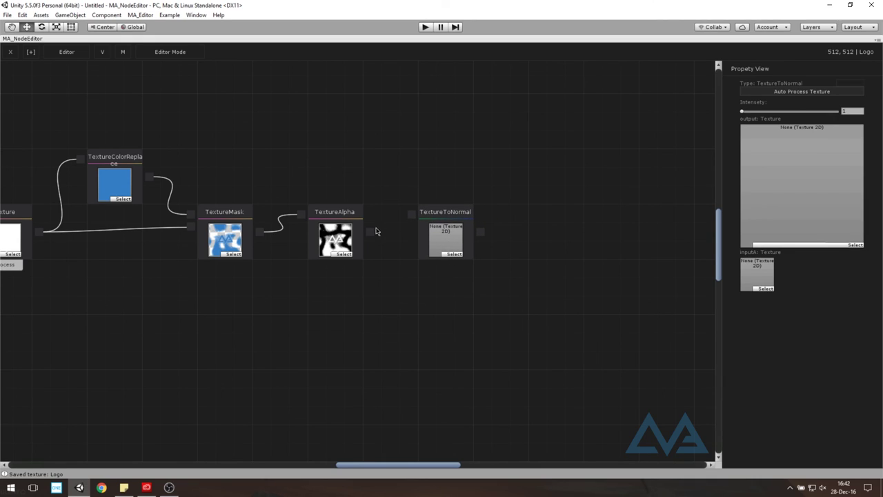
drag(370, 231, 397, 226)
click(444, 218)
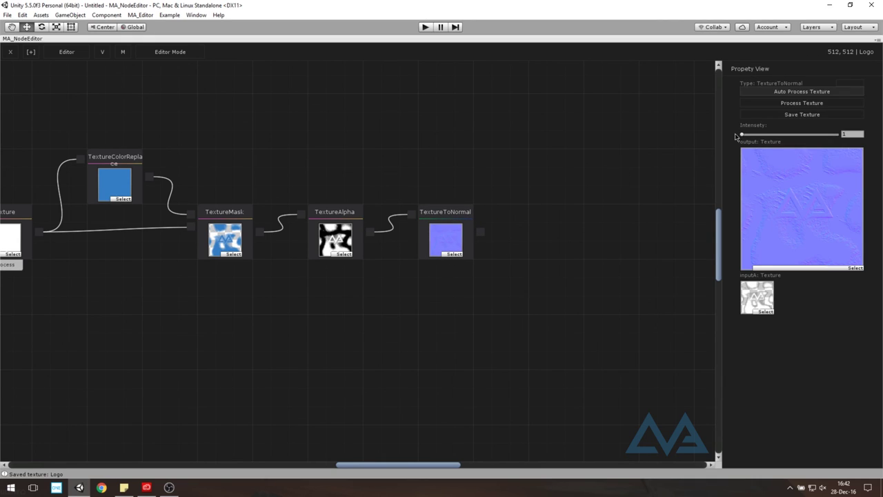
Step: Raise the normal map intensity to 2.56 and check the result in a large preview
click(753, 135)
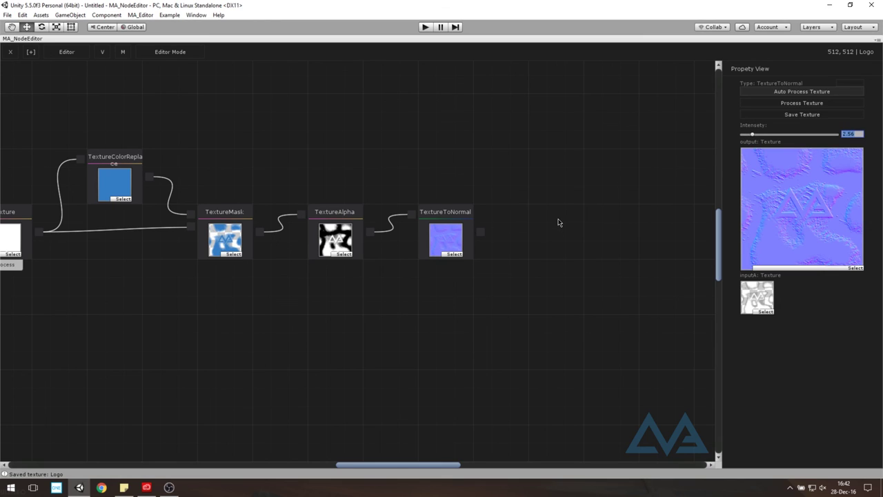
key(space)
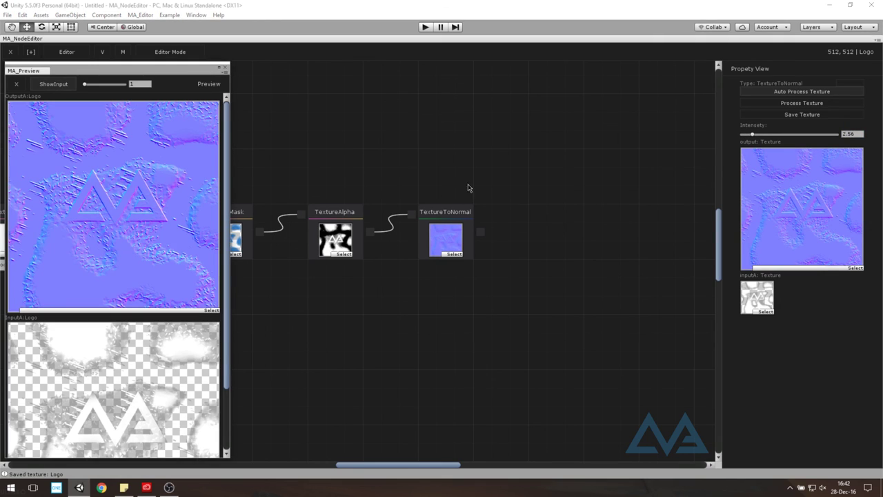
mouse_move(227, 195)
mouse_down()
mouse_move(227, 257)
mouse_move(221, 146)
mouse_up()
click(17, 84)
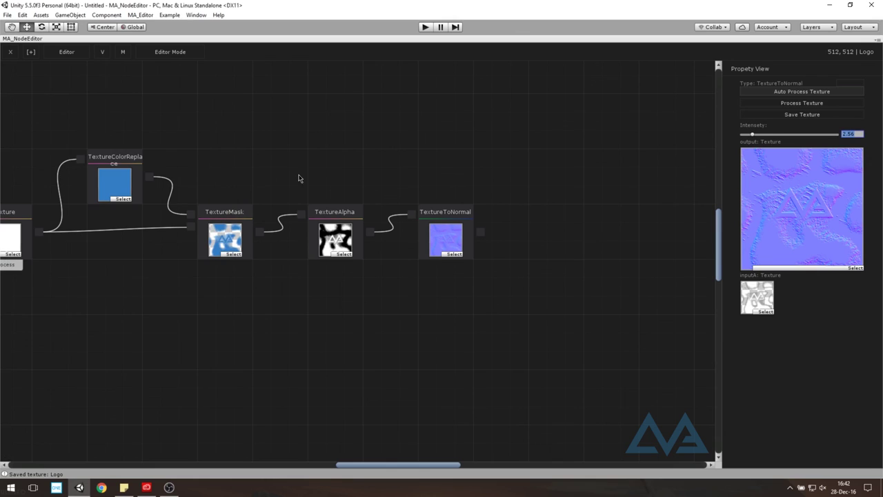